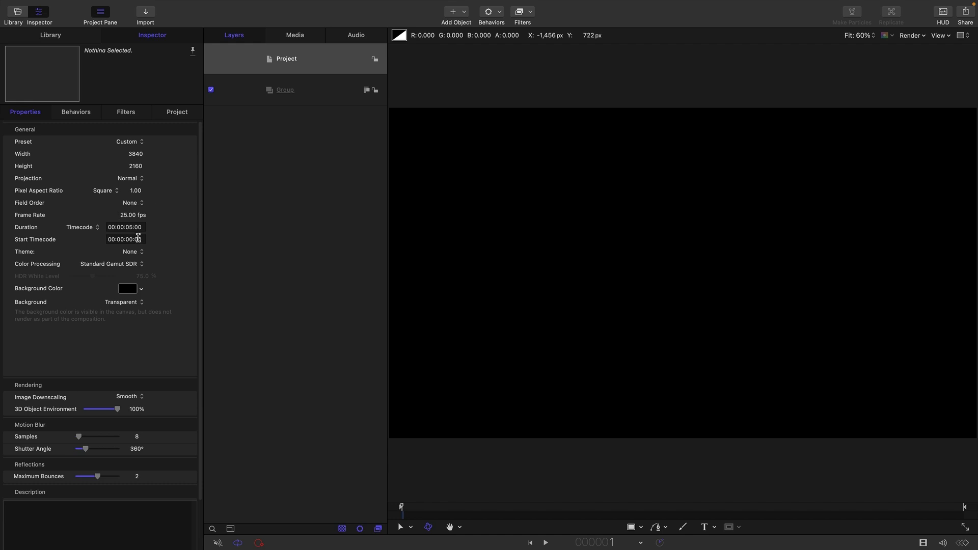
Select the empty Group layer in the new 3840×2160, 25 fps, five-second project.
{"action": "left_click", "coordinate": [316, 95]}
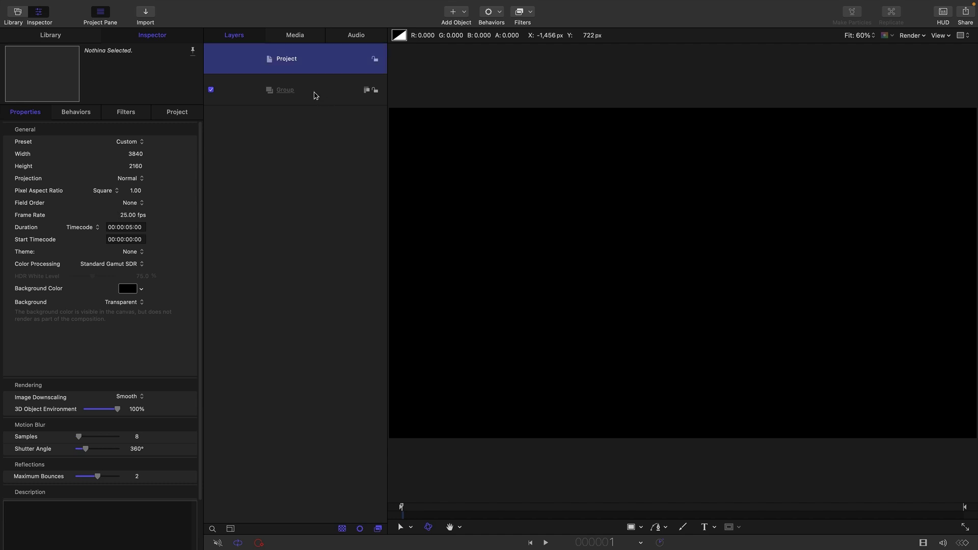
Import LogoShape.png into the Group.
{"action": "left_click", "coordinate": [147, 14]}
{"action": "left_click", "coordinate": [405, 148]}
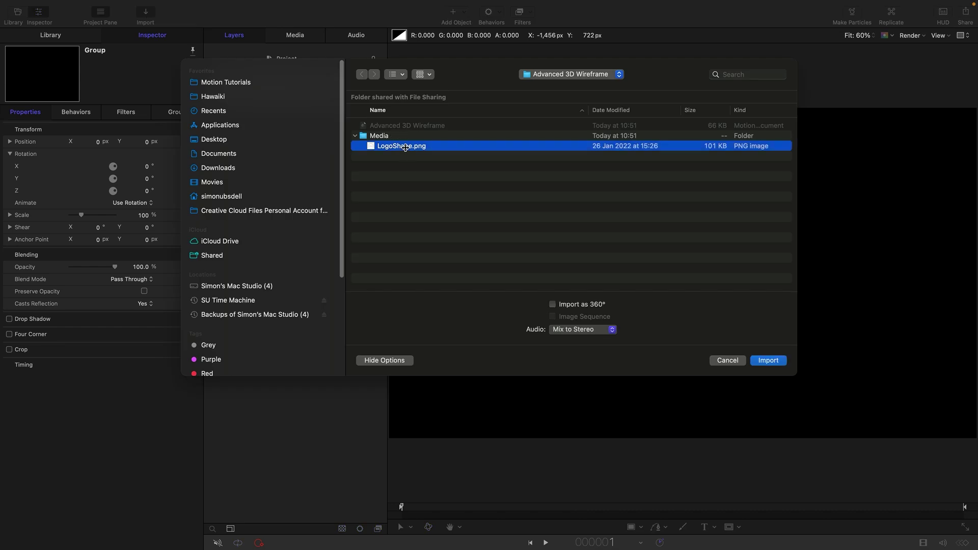
{"action": "left_click", "coordinate": [769, 362]}
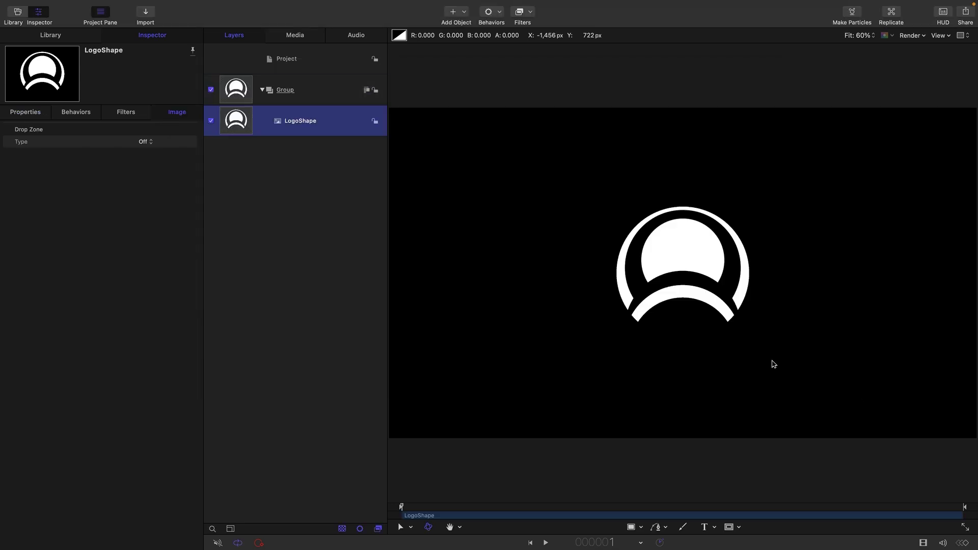
View the canvas as Alpha Overlay, then switch back to Color.
{"action": "left_click", "coordinate": [890, 36]}
{"action": "left_click", "coordinate": [906, 71]}
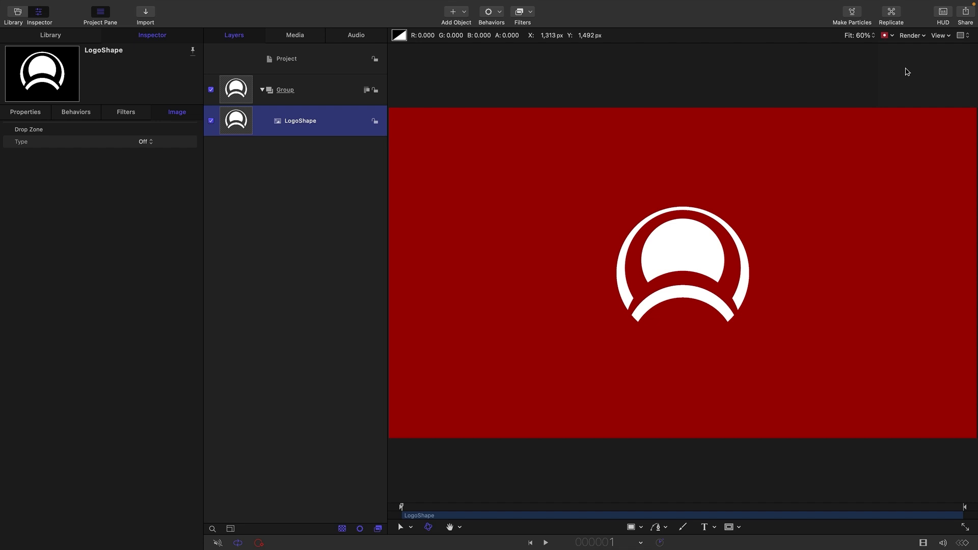
{"action": "left_click", "coordinate": [893, 37]}
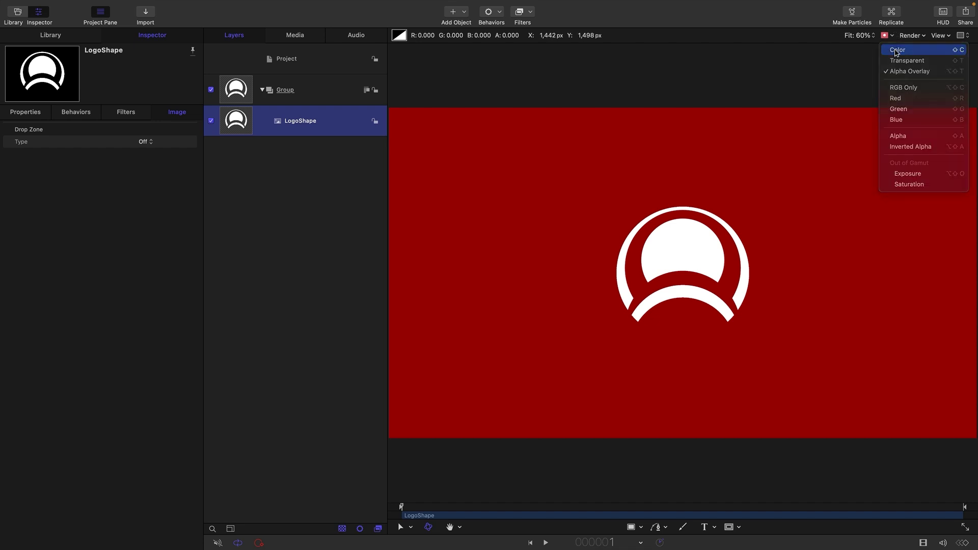
{"action": "left_click", "coordinate": [896, 51]}
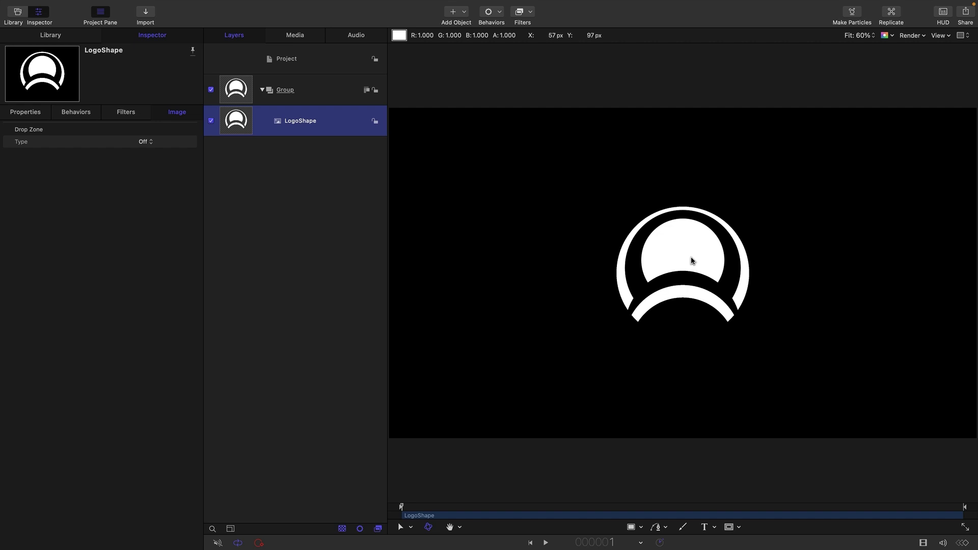
Browse the Filters menu and close it without applying anything.
{"action": "left_click", "coordinate": [521, 12]}
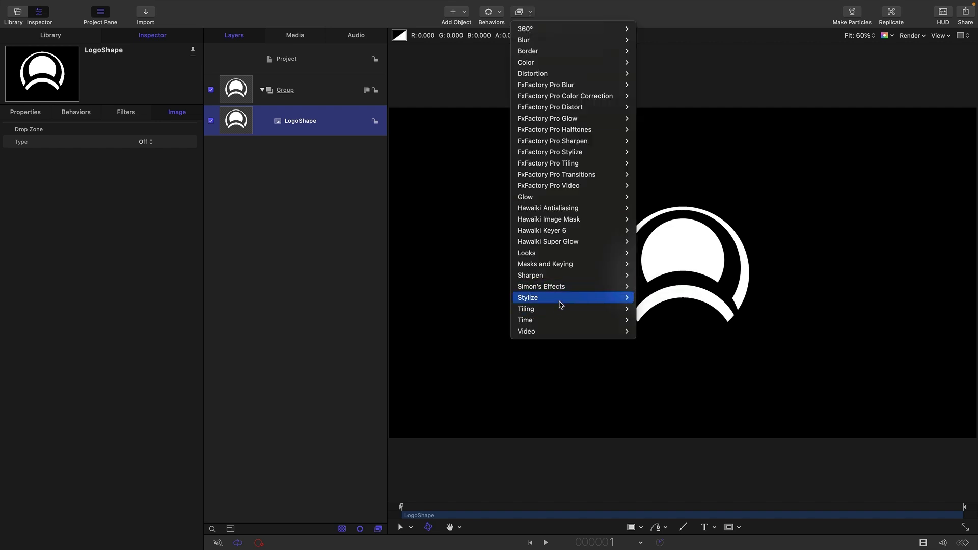
{"action": "mouse_move", "coordinate": [563, 266]}
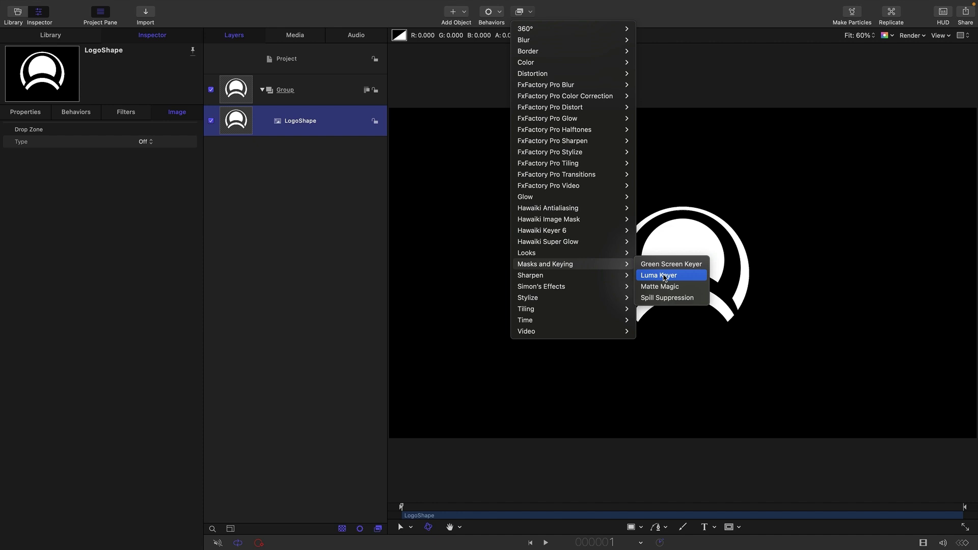
{"action": "left_click", "coordinate": [770, 151]}
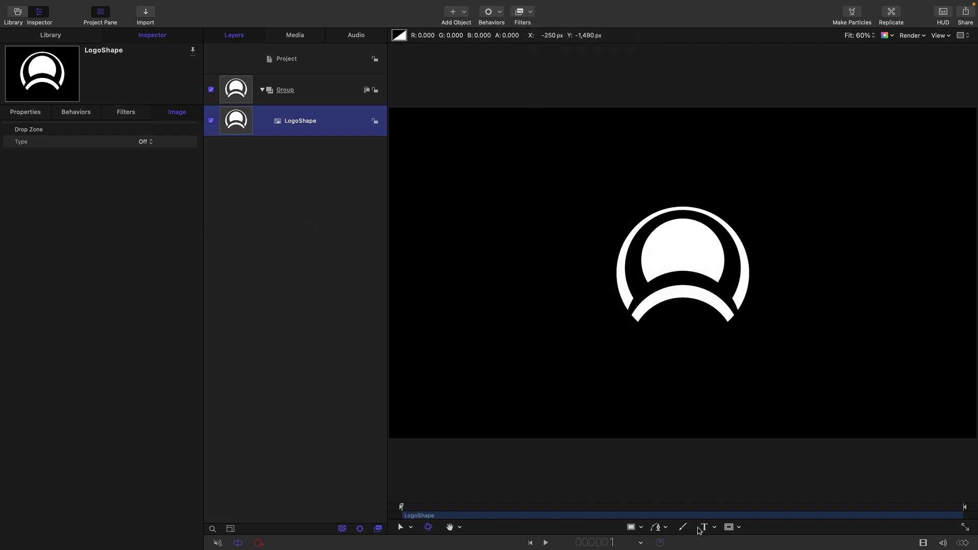
Add a 'logo' text layer below the logo shape.
{"action": "left_click", "coordinate": [704, 528]}
{"action": "left_click", "coordinate": [636, 348]}
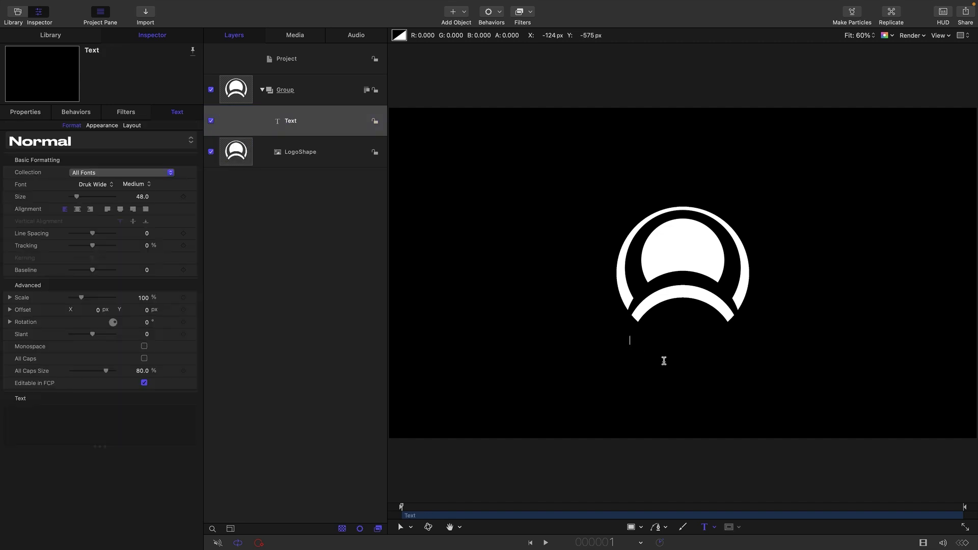
{"action": "type", "text": "logo"}
{"action": "key", "text": "Escape"}
Scale the text and logo shape to 170% and raise both to Y 155 px.
{"action": "left_click", "coordinate": [239, 153], "text": "shift"}
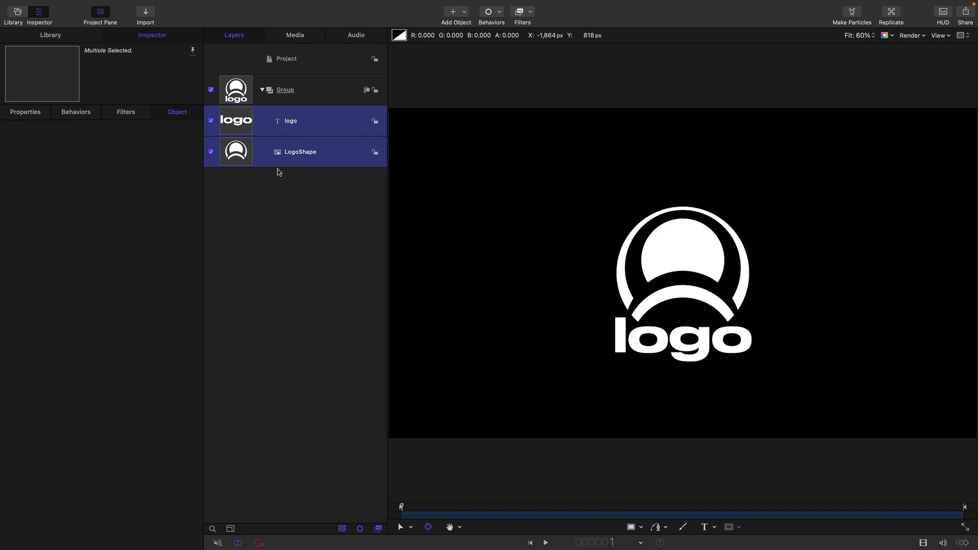
{"action": "left_click", "coordinate": [27, 113]}
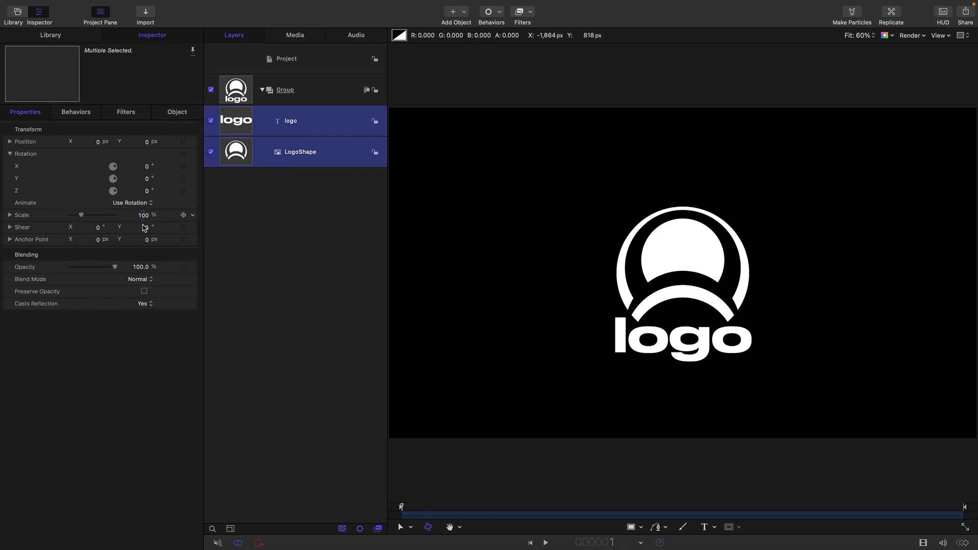
{"action": "left_click_drag", "start_coordinate": [144, 215], "coordinate": [180, 214]}
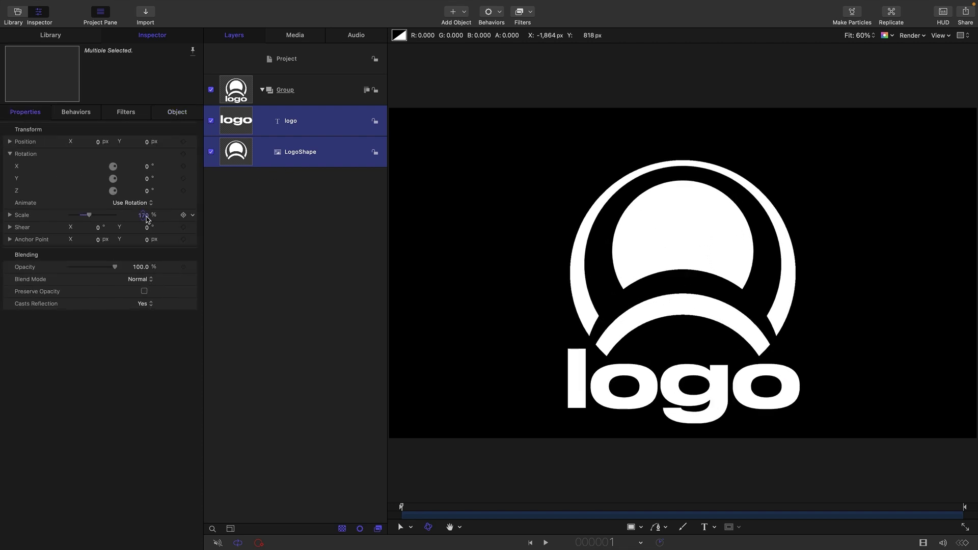
{"action": "left_click_drag", "start_coordinate": [145, 143], "coordinate": [304, 150]}
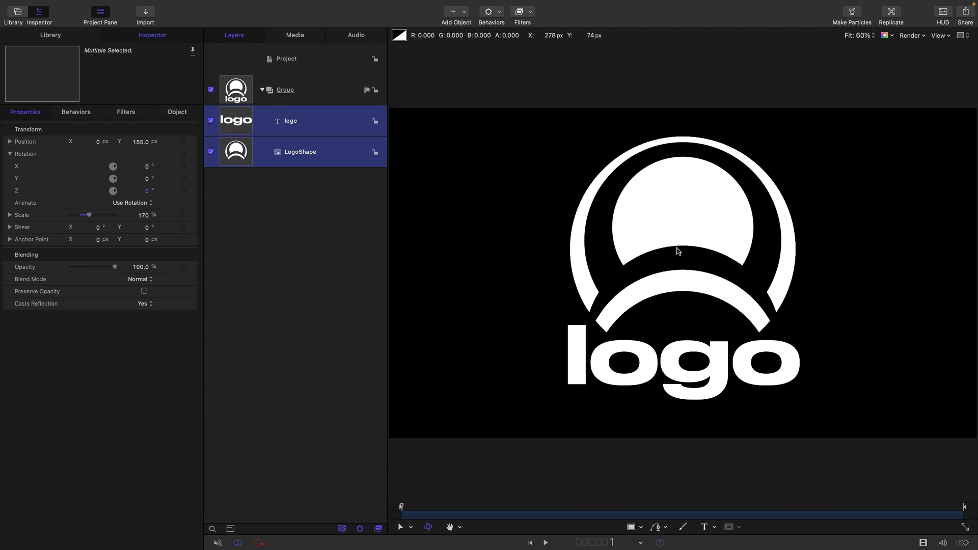
{"action": "left_click", "coordinate": [236, 88]}
Collapse the artwork group and rename it 'Source'.
{"action": "left_click", "coordinate": [237, 161]}
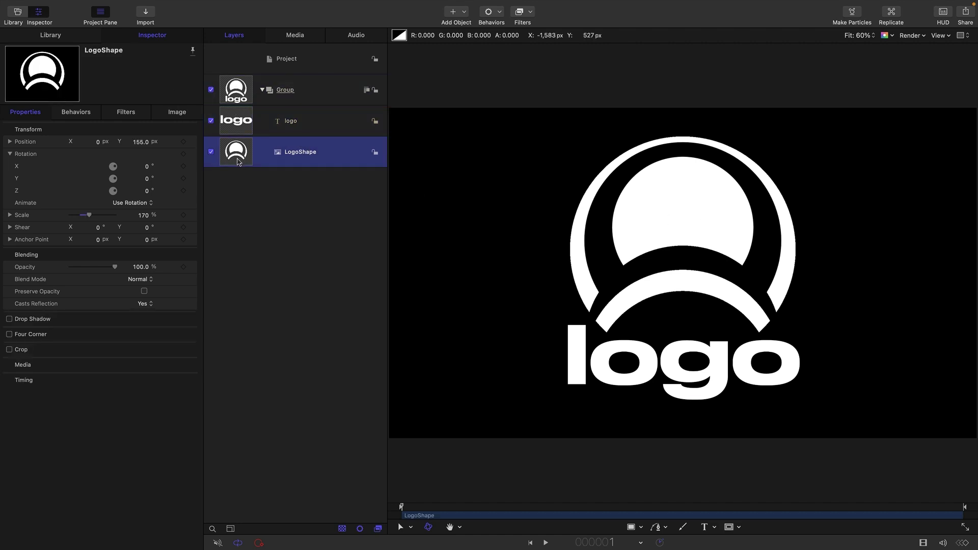
{"action": "left_click", "coordinate": [236, 90]}
{"action": "left_click", "coordinate": [262, 90]}
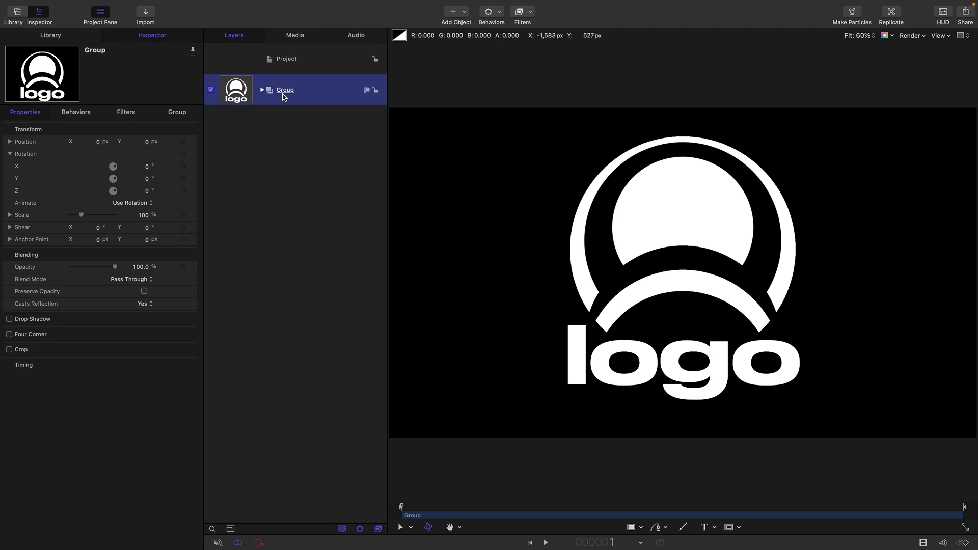
{"action": "double_click", "coordinate": [285, 95]}
{"action": "type", "text": "S"}
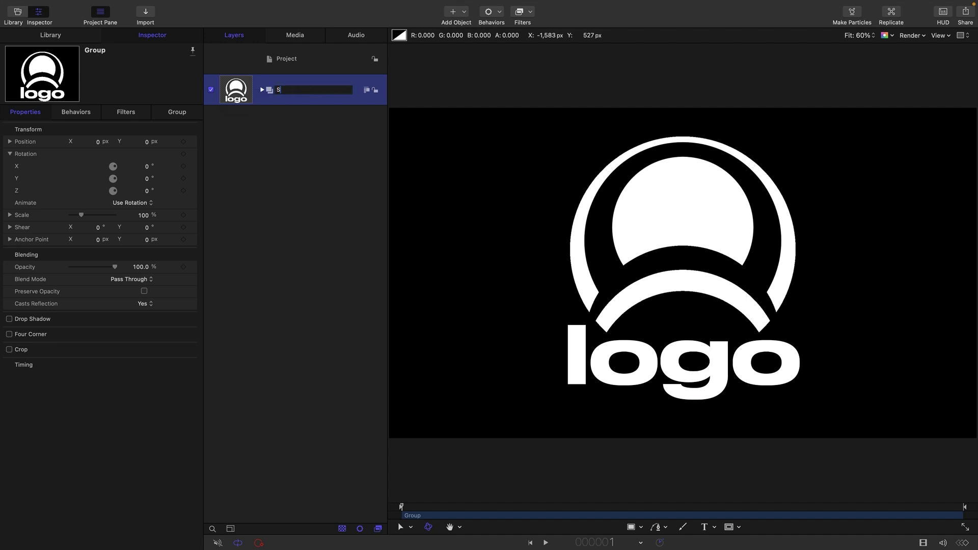
{"action": "type", "text": "ource"}
{"action": "key", "text": "Return"}
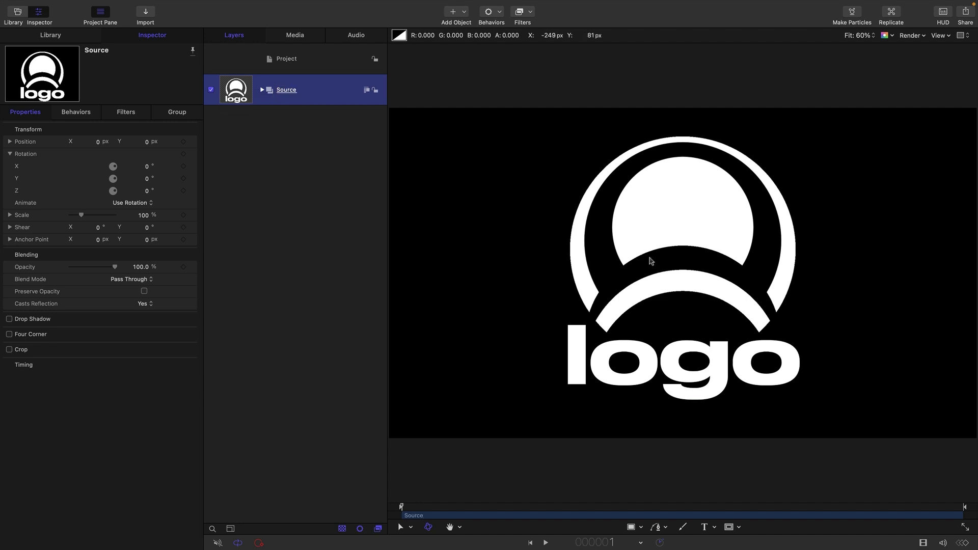
{"action": "left_click", "coordinate": [262, 90]}
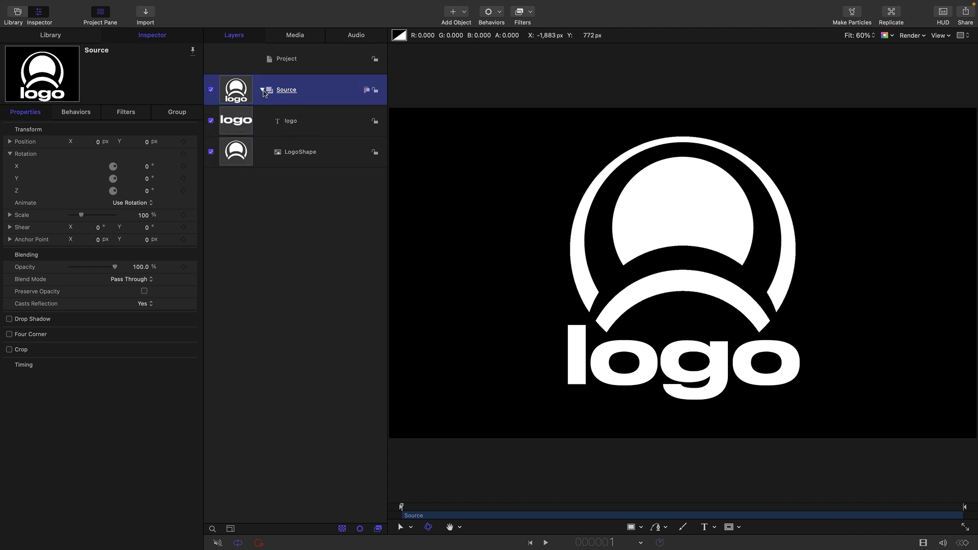
{"action": "left_click", "coordinate": [262, 90]}
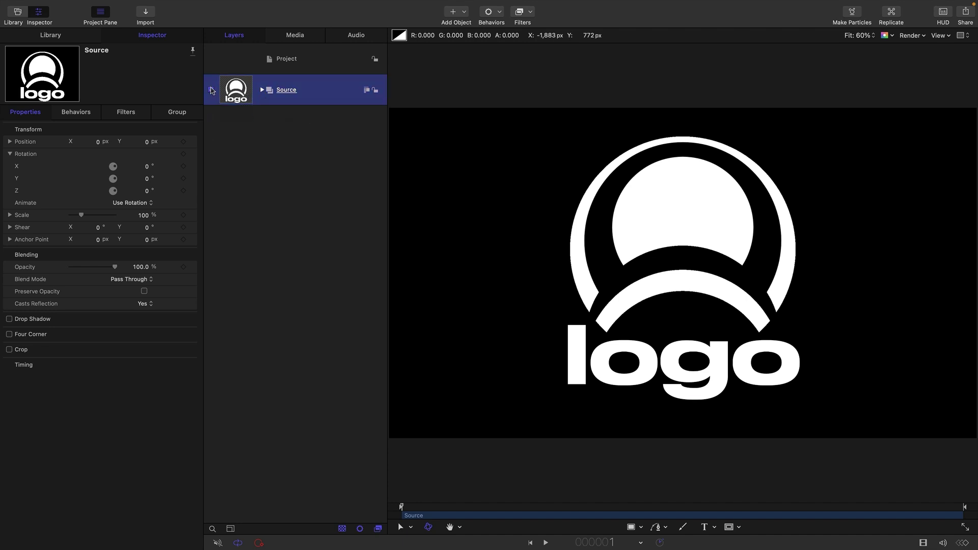
Make a clone layer of Source and disable the original Source group.
{"action": "right_click", "coordinate": [236, 90]}
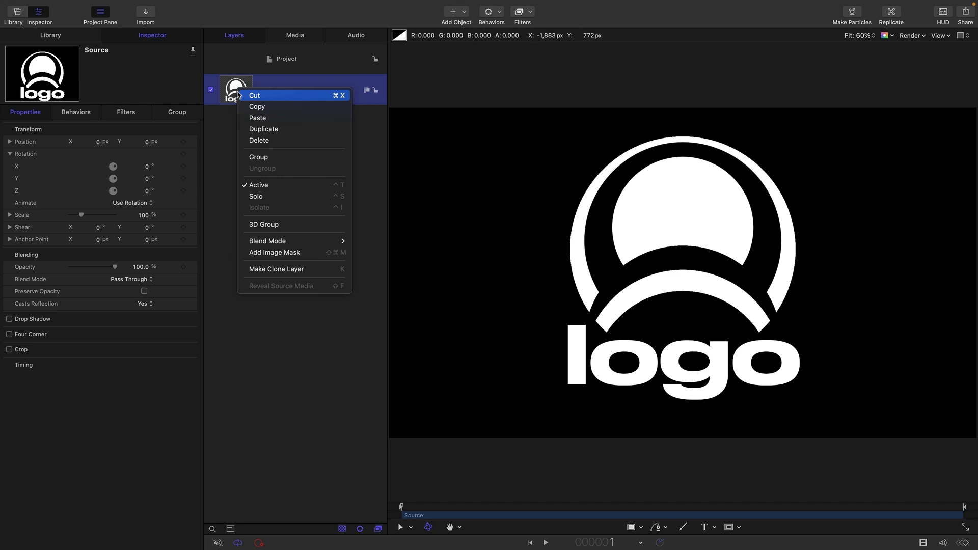
{"action": "left_click", "coordinate": [281, 270]}
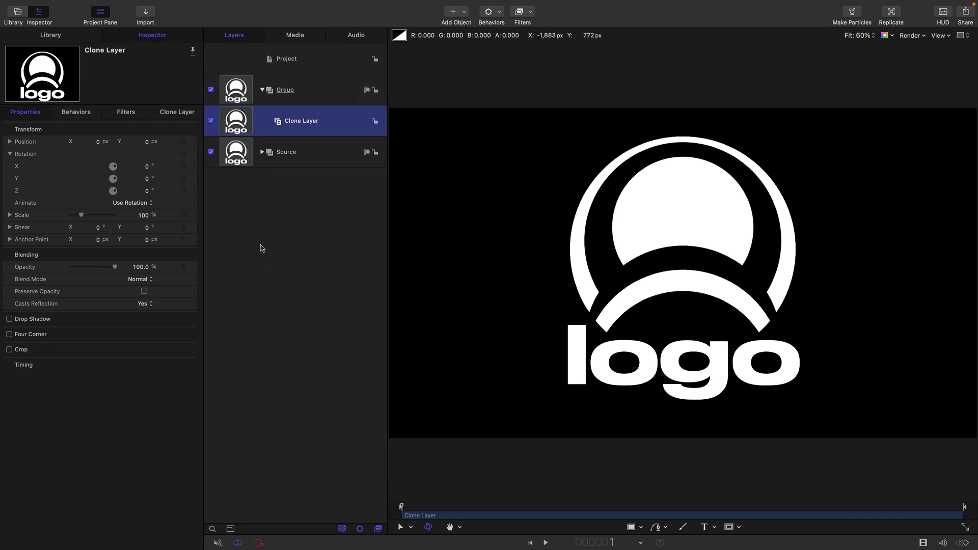
{"action": "left_click", "coordinate": [211, 152]}
Duplicate the clone, name the two 'Extrusion' and 'Face', and disable Face.
{"action": "right_click", "coordinate": [237, 120]}
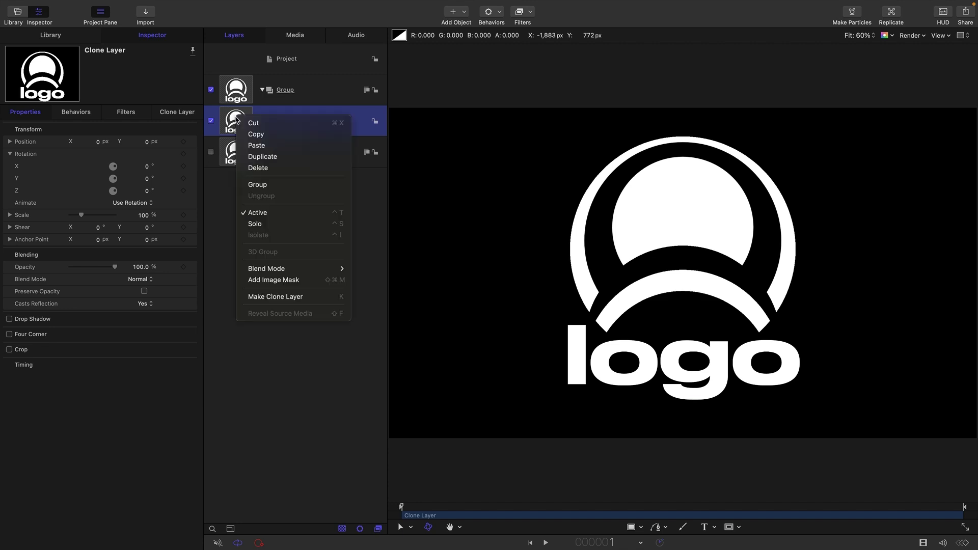
{"action": "left_click", "coordinate": [263, 157]}
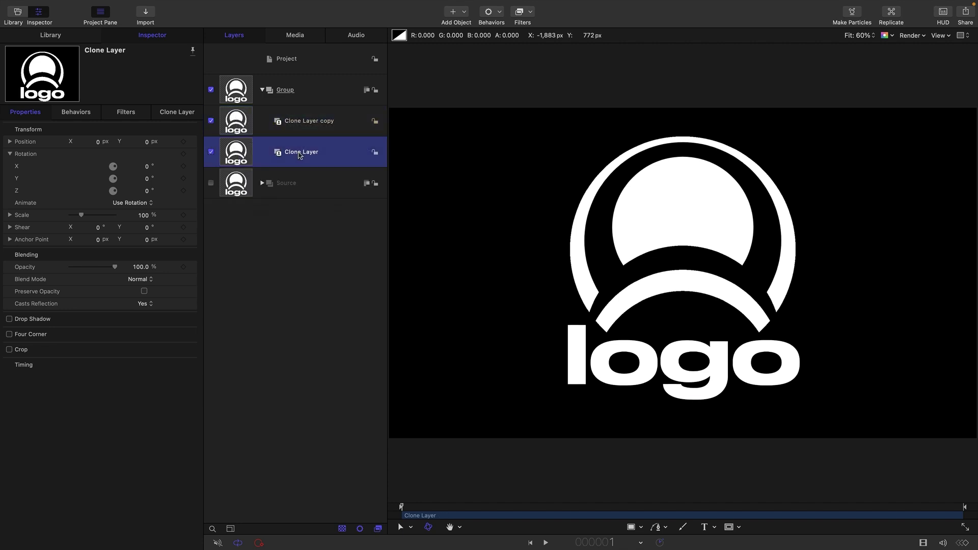
{"action": "double_click", "coordinate": [306, 152]}
{"action": "type", "text": "E"}
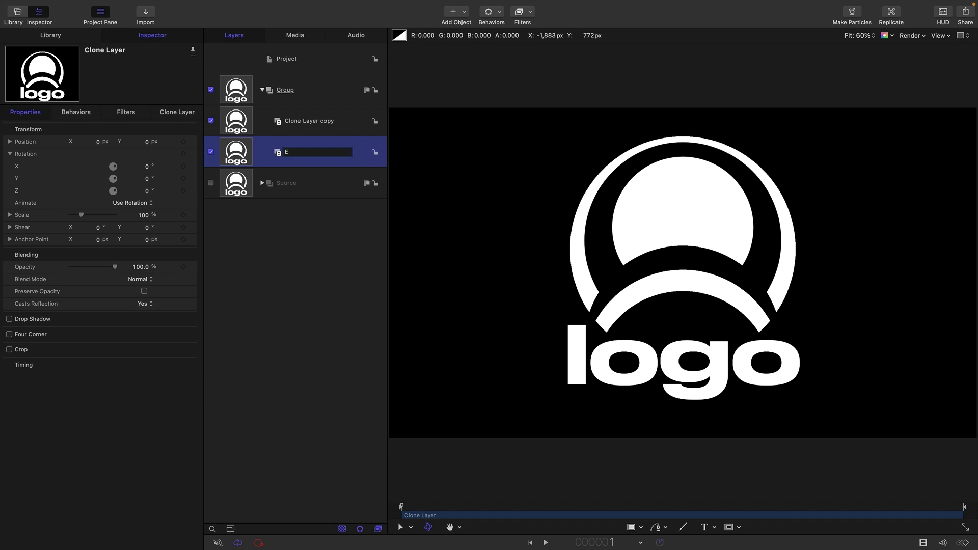
{"action": "type", "text": "xtrusion"}
{"action": "key", "text": "Return"}
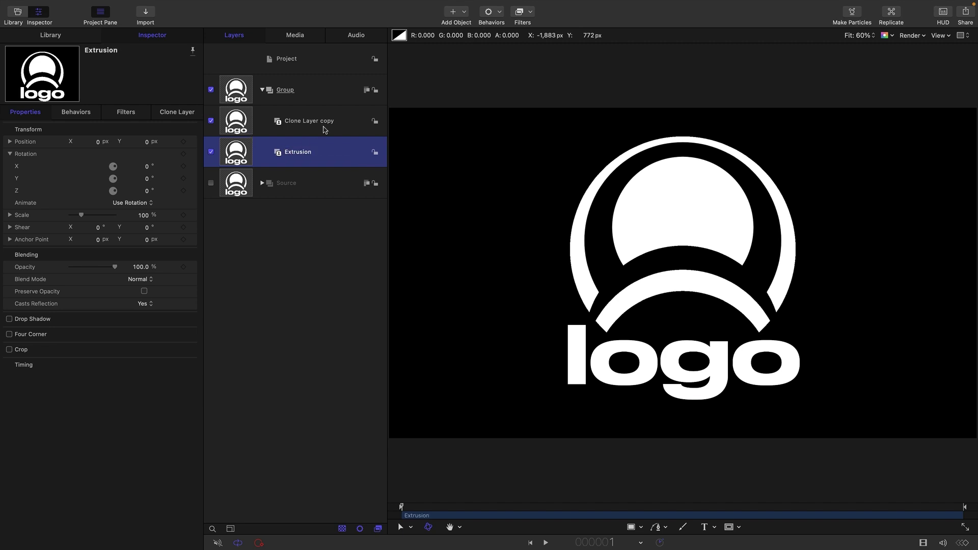
{"action": "left_click", "coordinate": [322, 128]}
{"action": "double_click", "coordinate": [339, 121]}
{"action": "type", "text": "Face"}
{"action": "key", "text": "Return"}
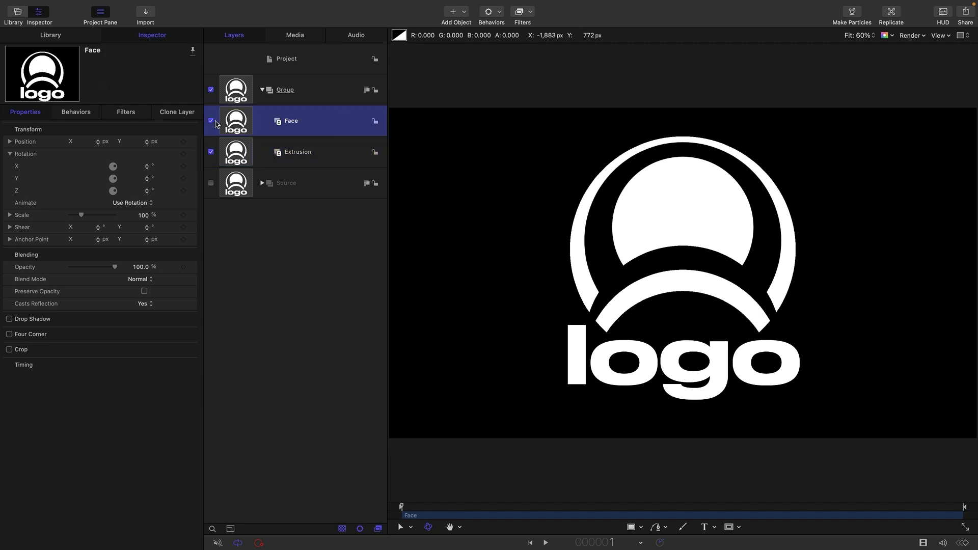
{"action": "left_click", "coordinate": [211, 121]}
Apply a Stylize > Relief filter to the Extrusion layer for a thick embossed extrusion.
{"action": "left_click", "coordinate": [239, 152]}
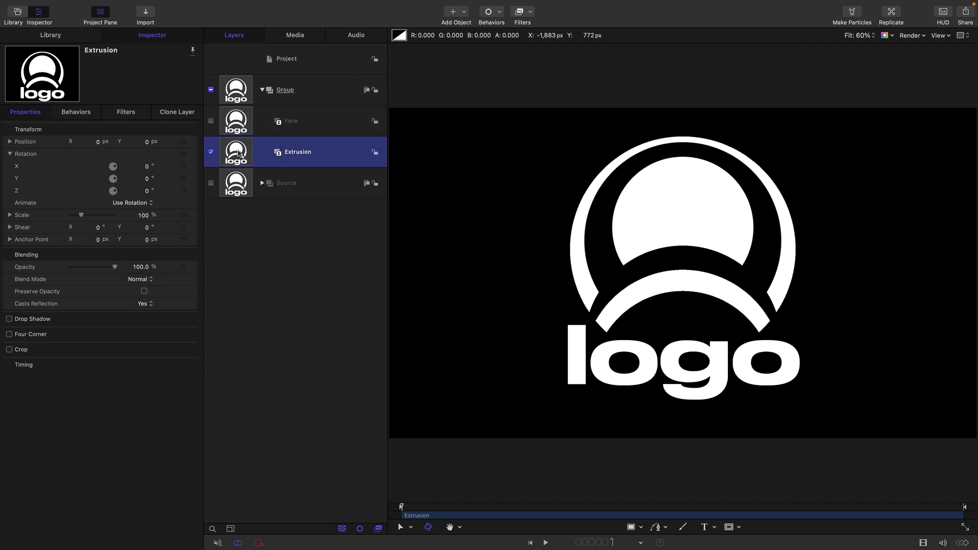
{"action": "left_click", "coordinate": [532, 15]}
{"action": "mouse_move", "coordinate": [577, 301]}
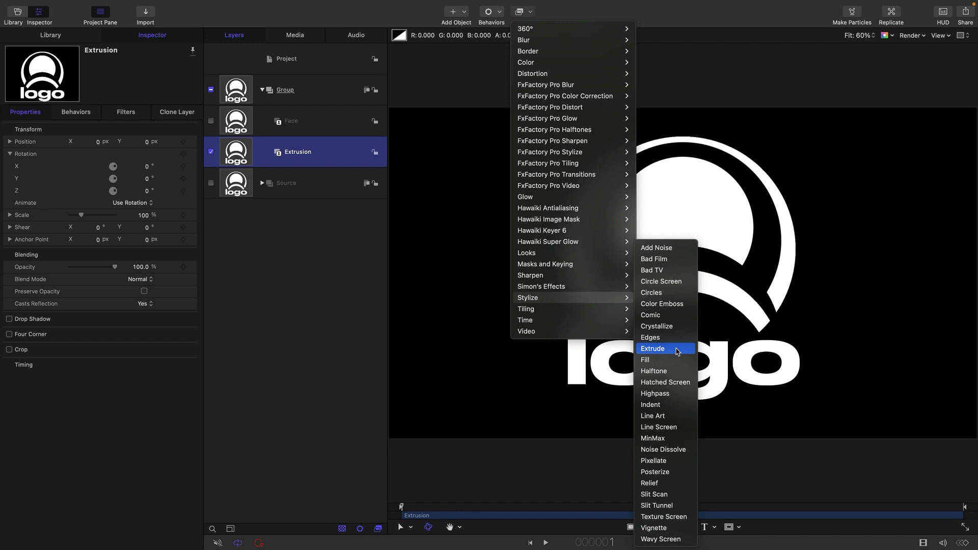
{"action": "left_click", "coordinate": [677, 486]}
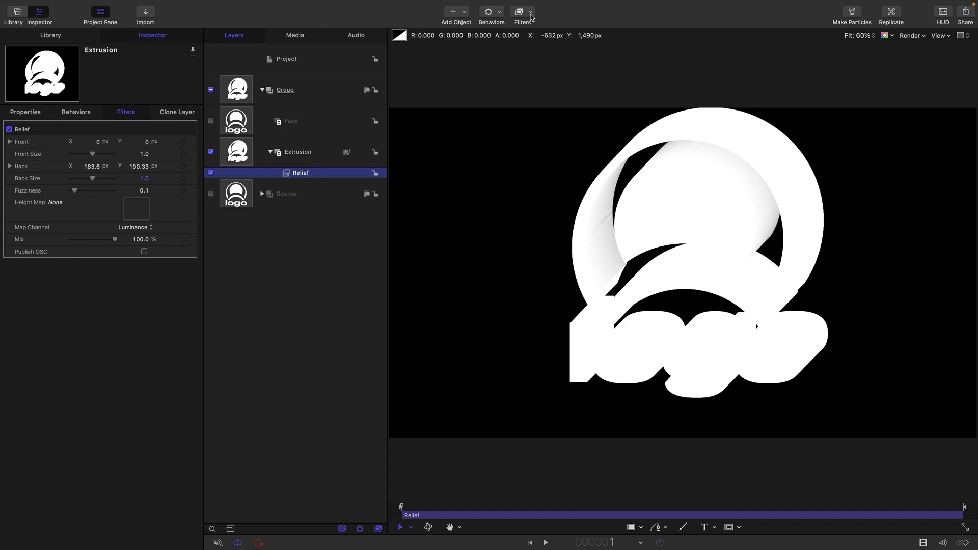
{"action": "left_click", "coordinate": [531, 14]}
{"action": "mouse_move", "coordinate": [546, 203]}
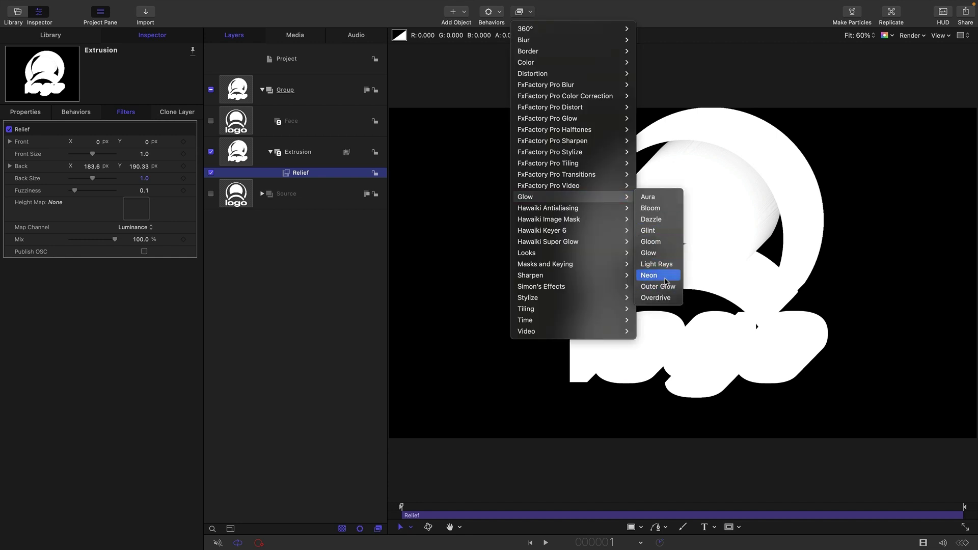
Add Neon with both brightnesses 0 and Outer Glow 5, then shift the Relief Back offset.
{"action": "left_click", "coordinate": [665, 281]}
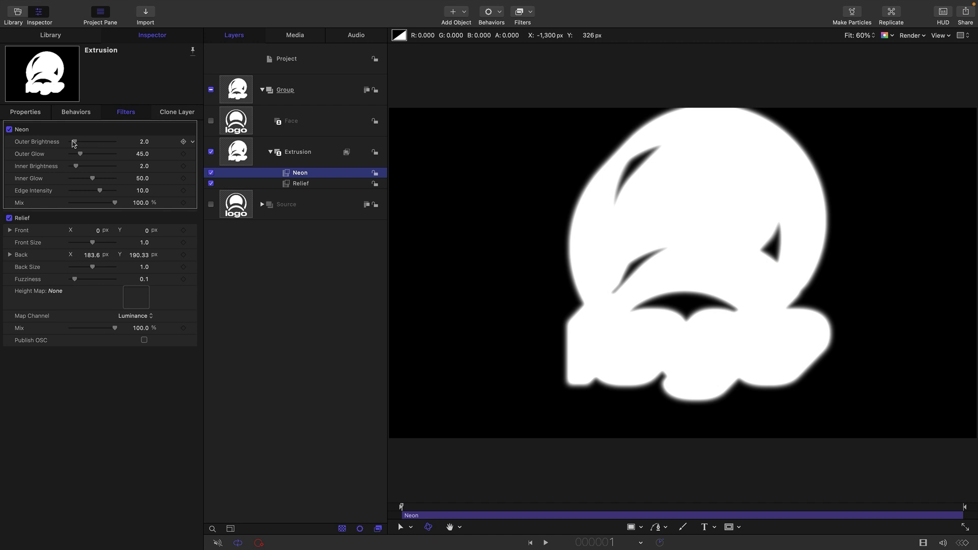
{"action": "left_click_drag", "start_coordinate": [73, 142], "coordinate": [0, 147]}
{"action": "left_click_drag", "start_coordinate": [82, 169], "coordinate": [3, 159]}
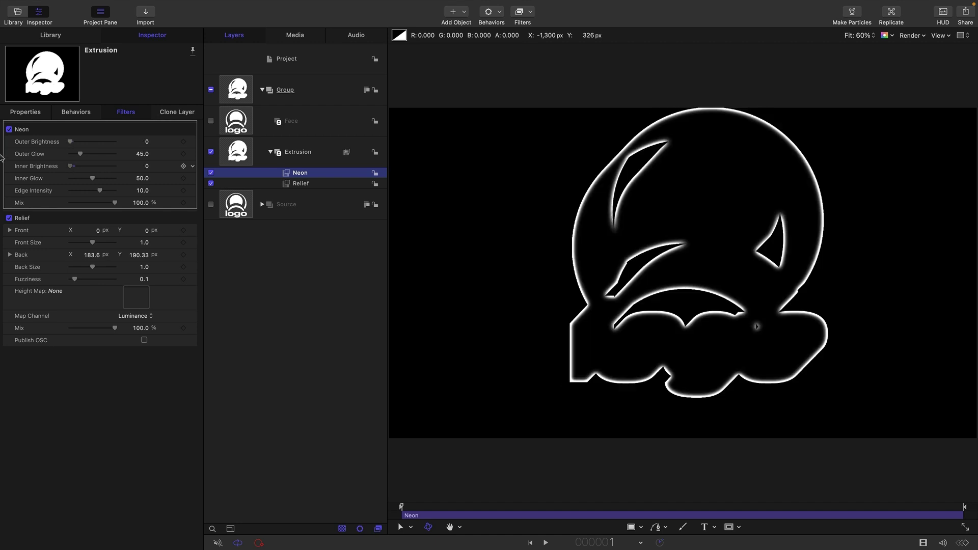
{"action": "left_click", "coordinate": [141, 153]}
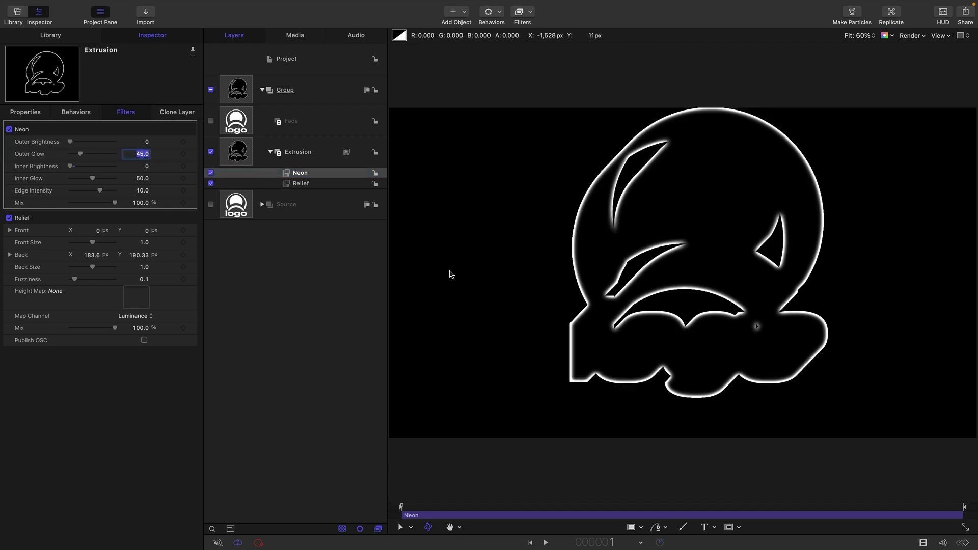
{"action": "type", "text": "5"}
{"action": "key", "text": "Return"}
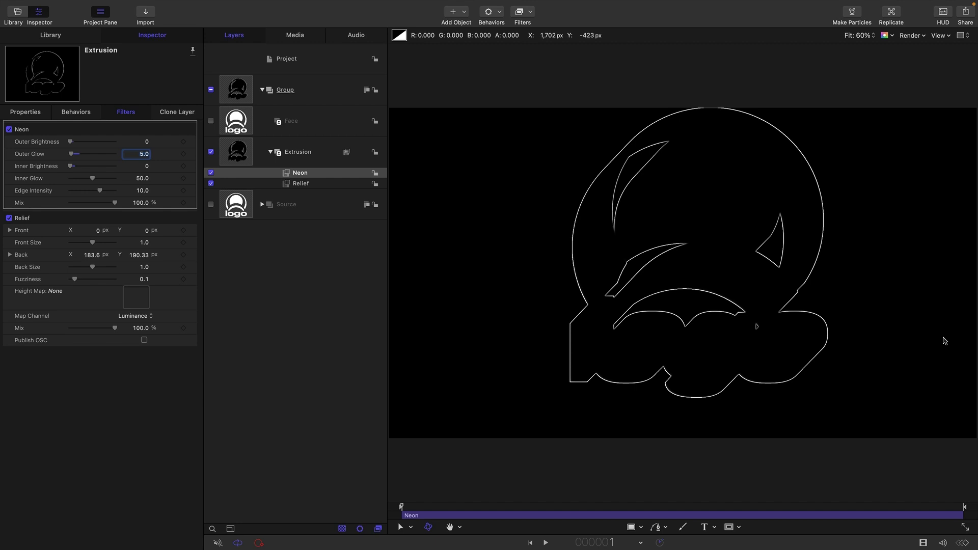
{"action": "left_click", "coordinate": [303, 184]}
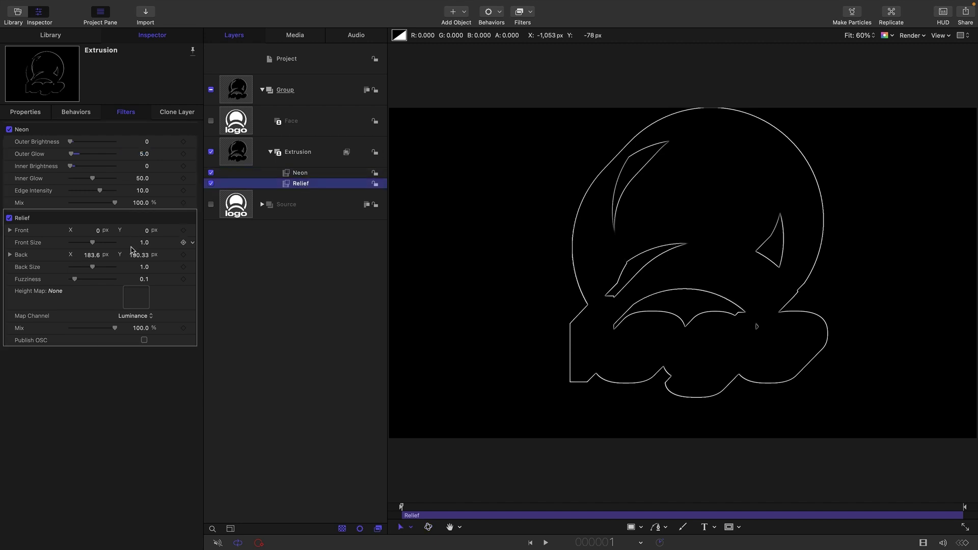
{"action": "left_click_drag", "start_coordinate": [92, 254], "coordinate": [144, 257]}
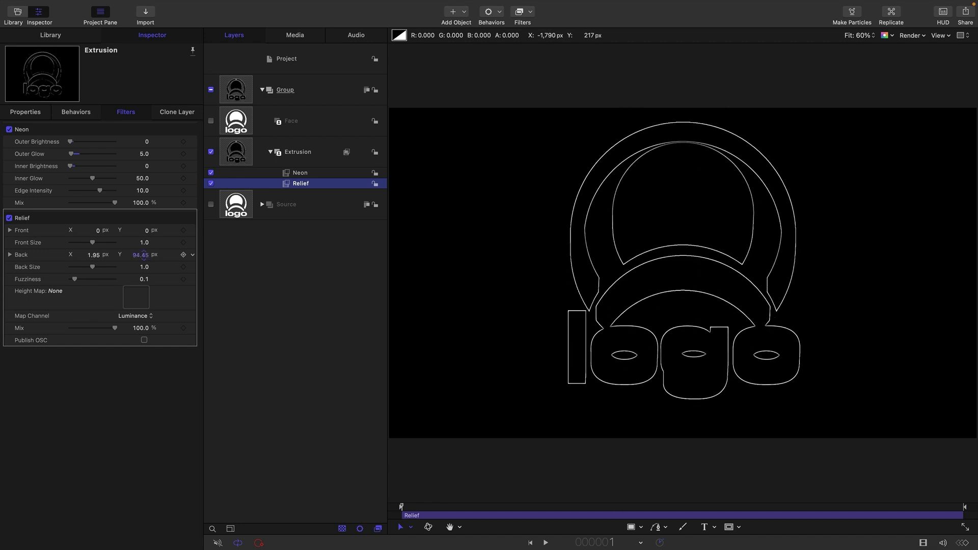
Paste a copy of the Neon filter onto the Face layer and re-enable Face.
{"action": "left_click", "coordinate": [286, 176]}
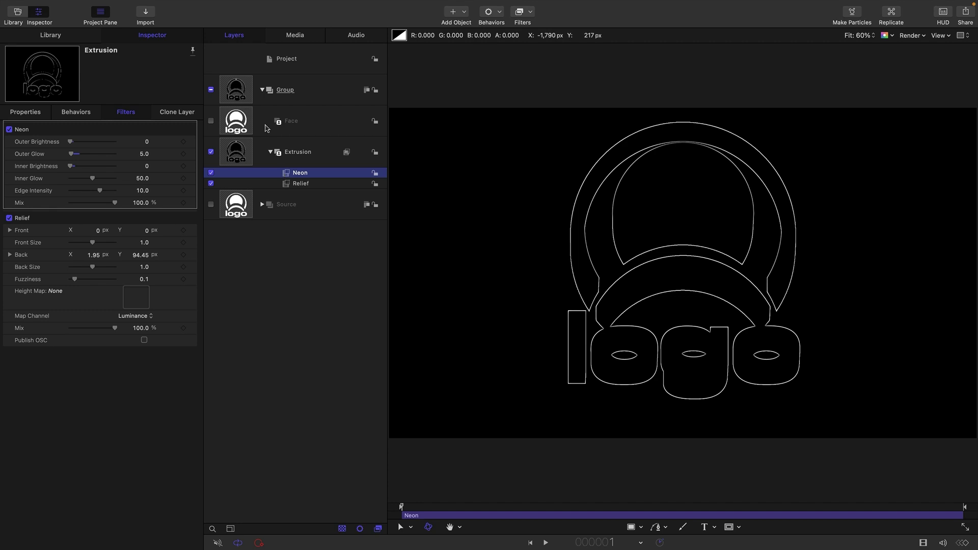
{"action": "left_click", "coordinate": [243, 123]}
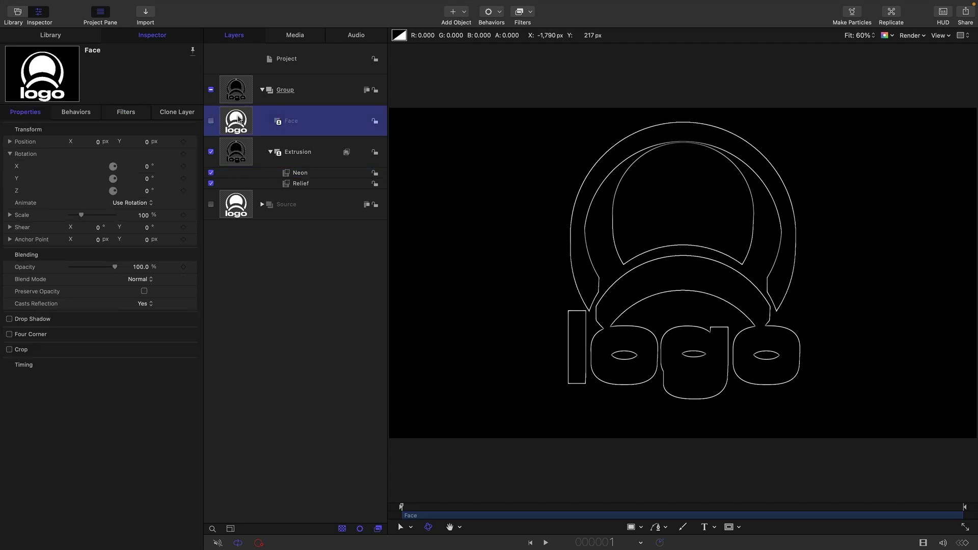
{"action": "key", "text": "super+v"}
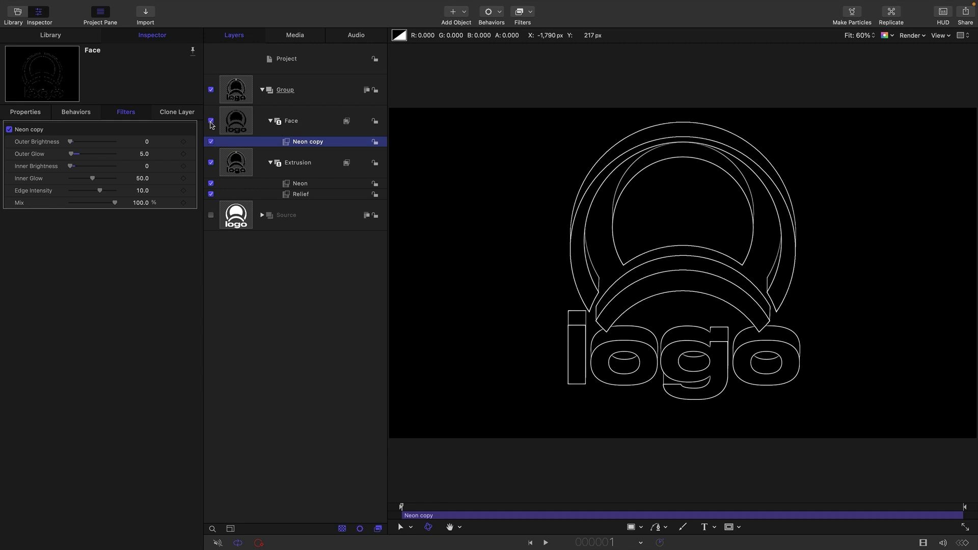
{"action": "left_click", "coordinate": [211, 122]}
{"action": "left_click", "coordinate": [212, 122]}
Convert the Group into a 3D Group.
{"action": "left_click", "coordinate": [301, 195]}
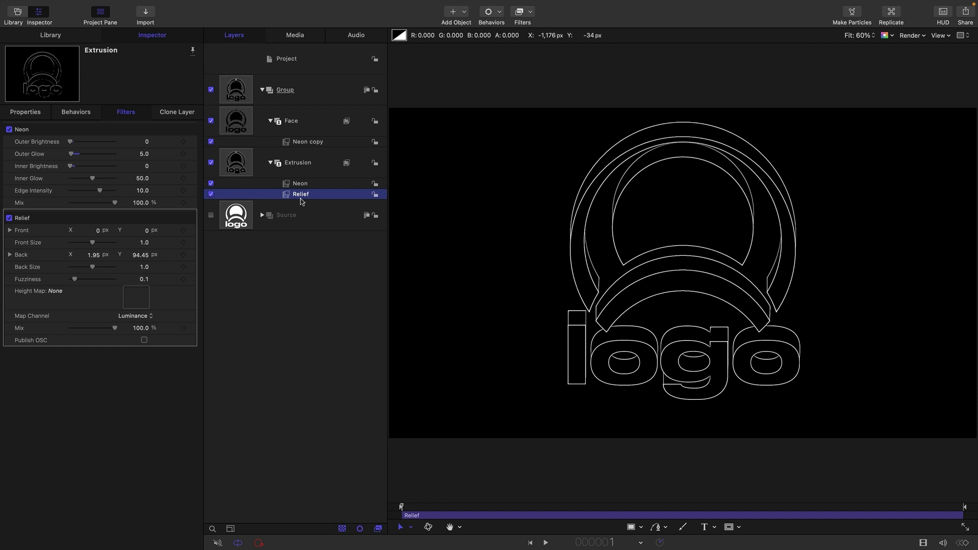
{"action": "left_click", "coordinate": [233, 79]}
{"action": "right_click", "coordinate": [233, 88]}
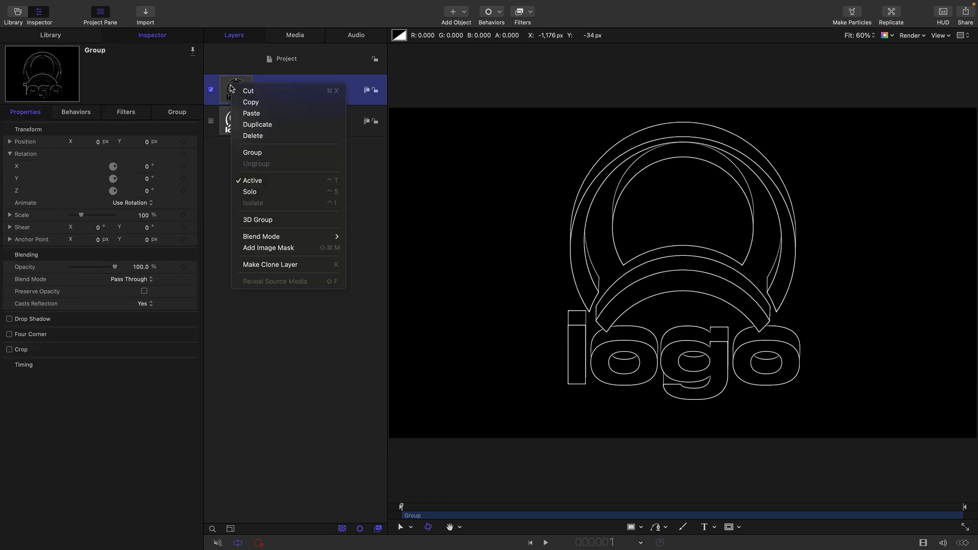
{"action": "left_click", "coordinate": [290, 220]}
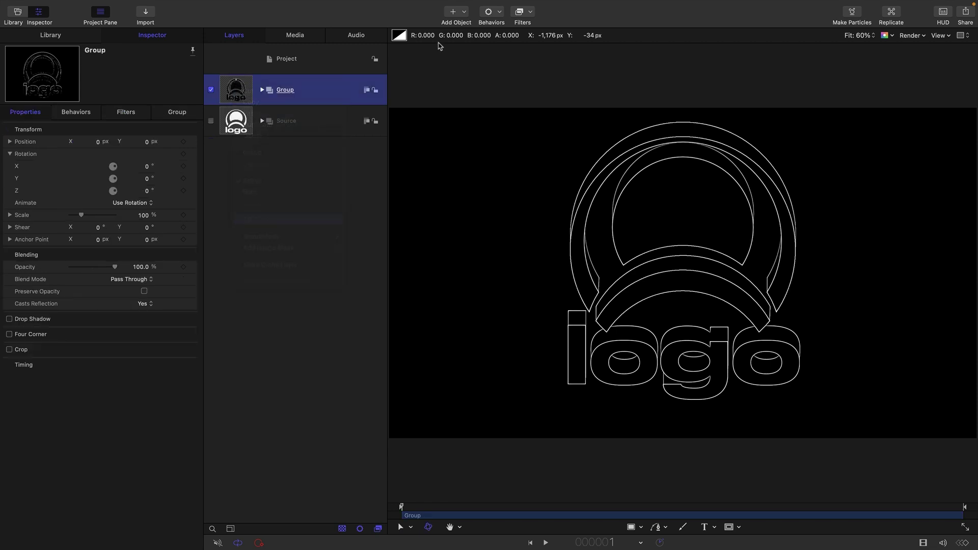
Add a Camera and scrub its Y rotation to swing the outlined logo.
{"action": "left_click", "coordinate": [466, 16]}
{"action": "left_click", "coordinate": [468, 43]}
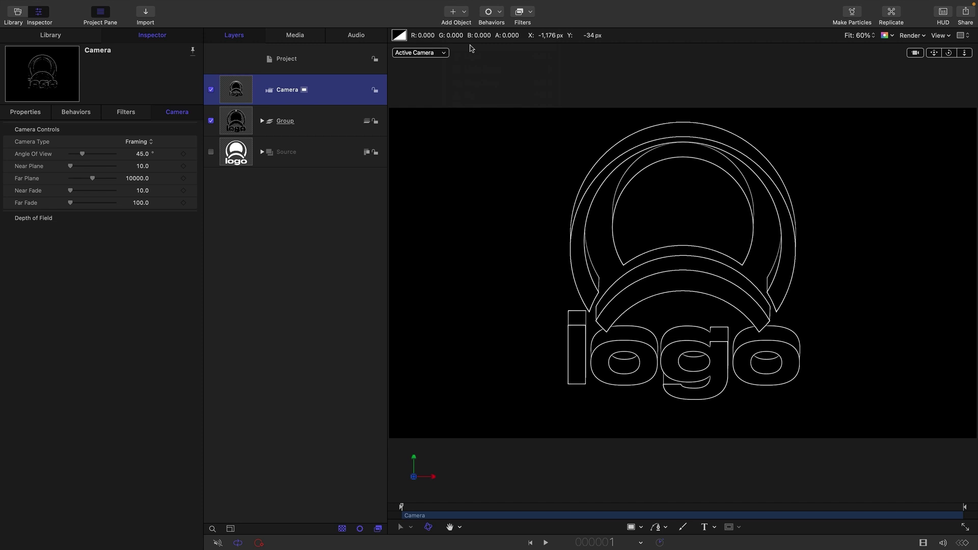
{"action": "left_click", "coordinate": [28, 111]}
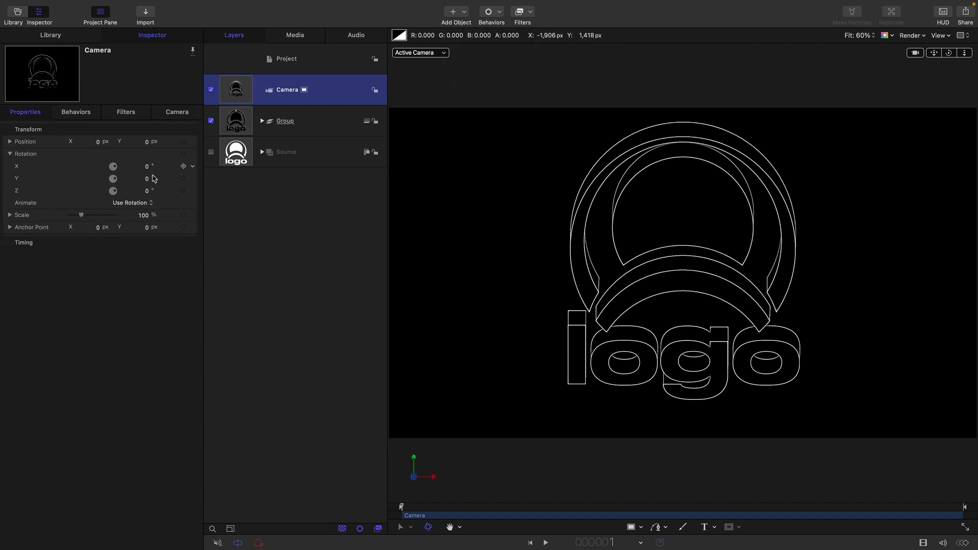
{"action": "mouse_move", "coordinate": [154, 179]}
{"action": "left_mouse_down"}
{"action": "mouse_move", "coordinate": [188, 178]}
{"action": "mouse_move", "coordinate": [146, 180]}
{"action": "left_mouse_up"}
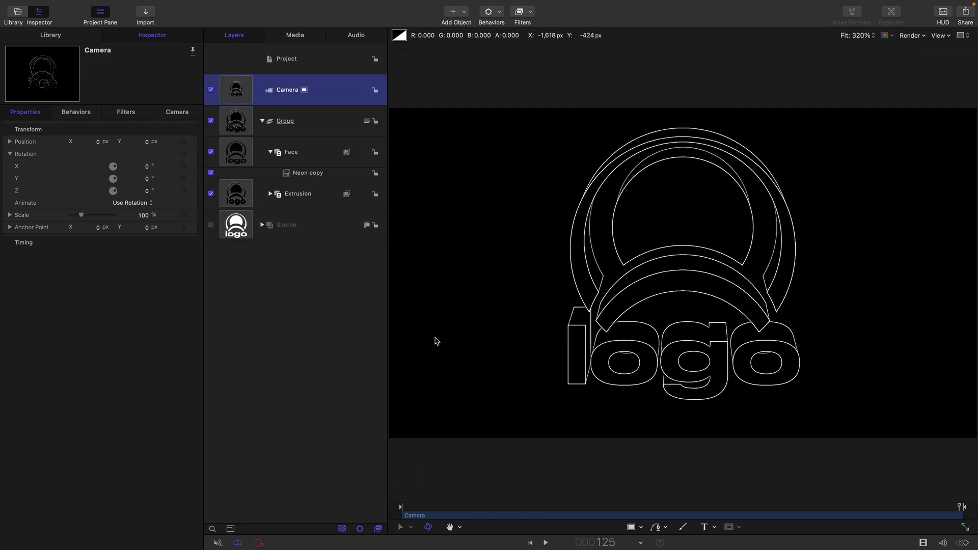
{"action": "left_click", "coordinate": [270, 194]}
Set the Relief filter's separate Back X and Y offsets to 0.5 px.
{"action": "left_click", "coordinate": [299, 226]}
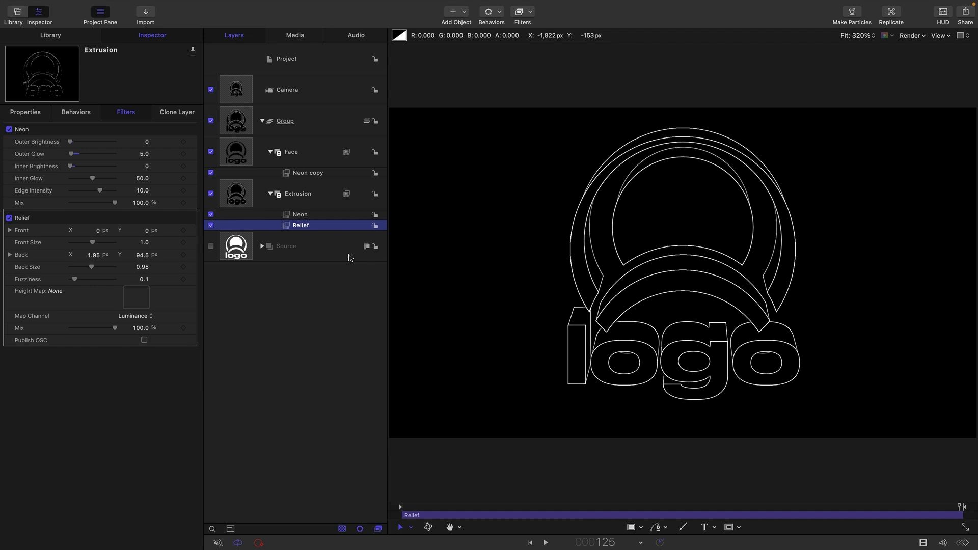
{"action": "left_click", "coordinate": [10, 255]}
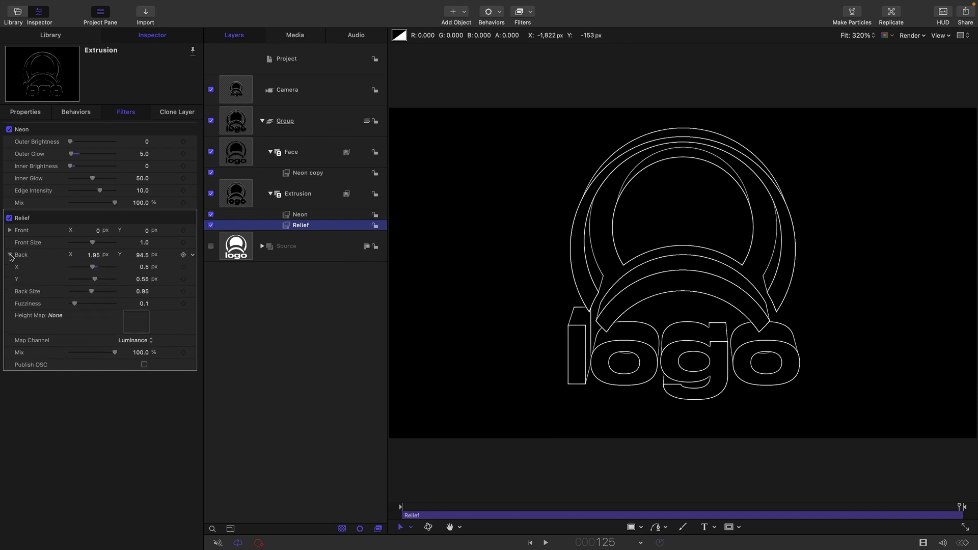
{"action": "left_click", "coordinate": [138, 267]}
{"action": "type", "text": ".5"}
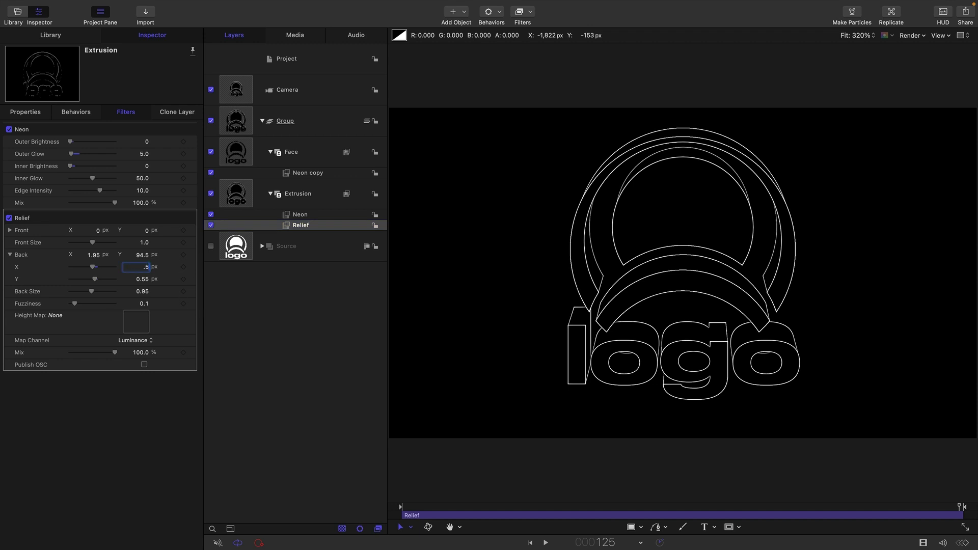
{"action": "key", "text": "Tab"}
{"action": "type", "text": ".5"}
{"action": "key", "text": "Return"}
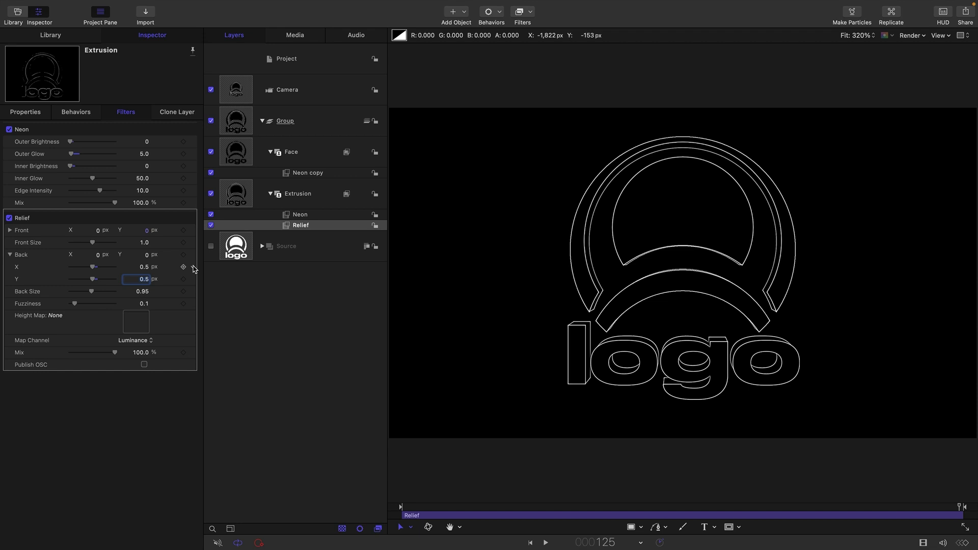
Link Relief Back X to Camera Rotation.Y with Apply Mode 'Add to source'.
{"action": "left_click", "coordinate": [193, 268]}
{"action": "mouse_move", "coordinate": [244, 372]}
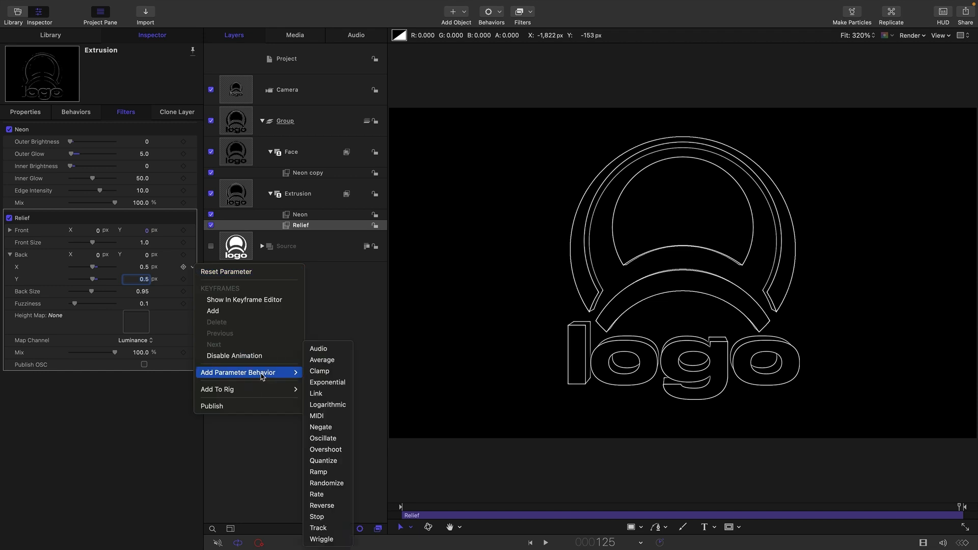
{"action": "left_click", "coordinate": [331, 389]}
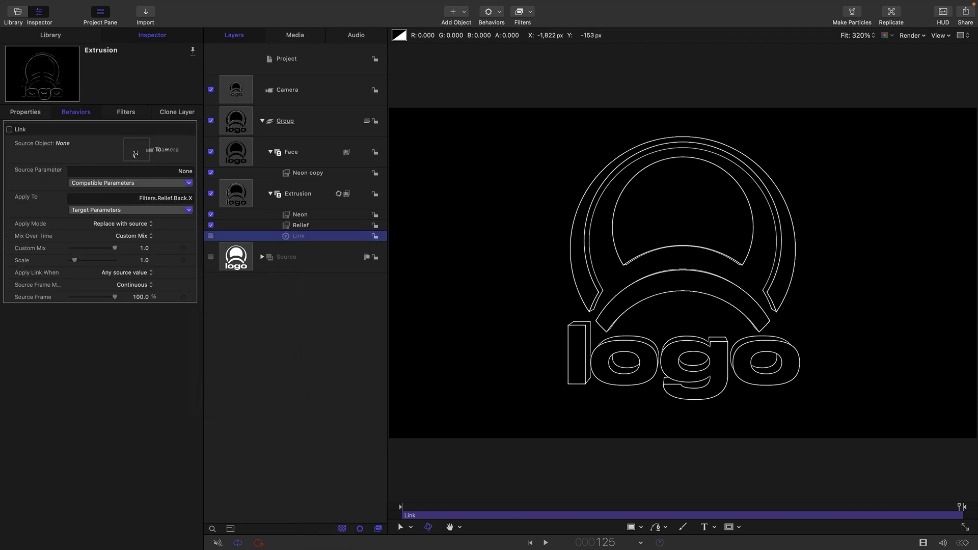
{"action": "left_click", "coordinate": [162, 184]}
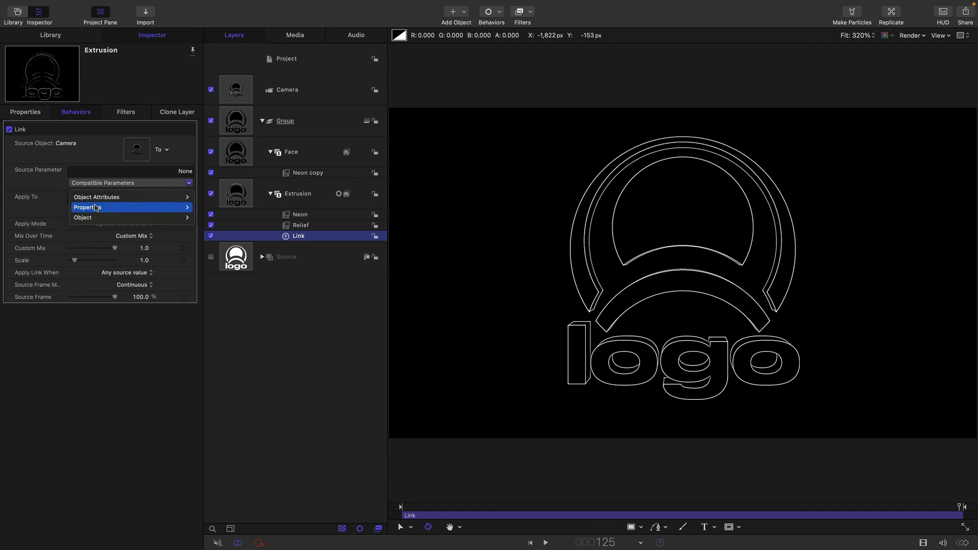
{"action": "mouse_move", "coordinate": [94, 207]}
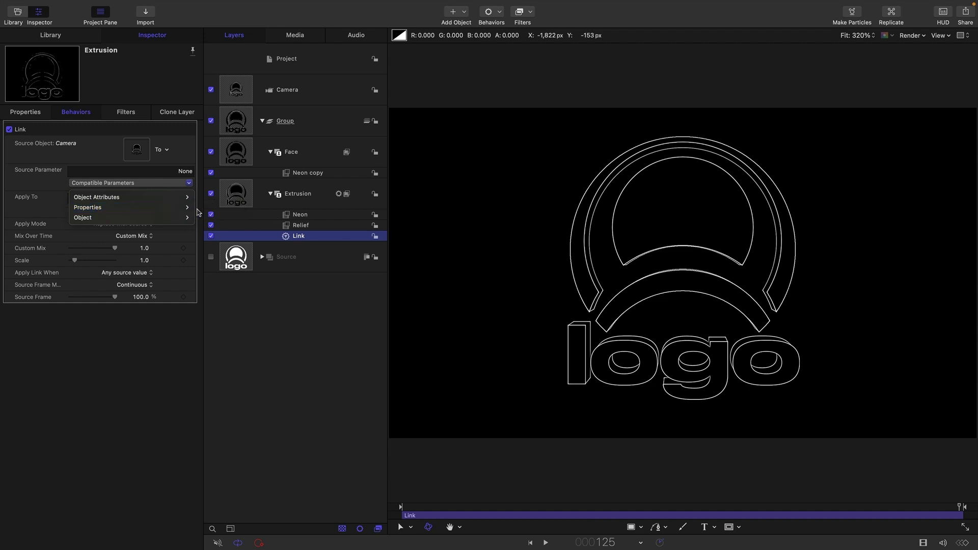
{"action": "mouse_move", "coordinate": [181, 208]}
{"action": "mouse_move", "coordinate": [214, 208]}
{"action": "mouse_move", "coordinate": [275, 221]}
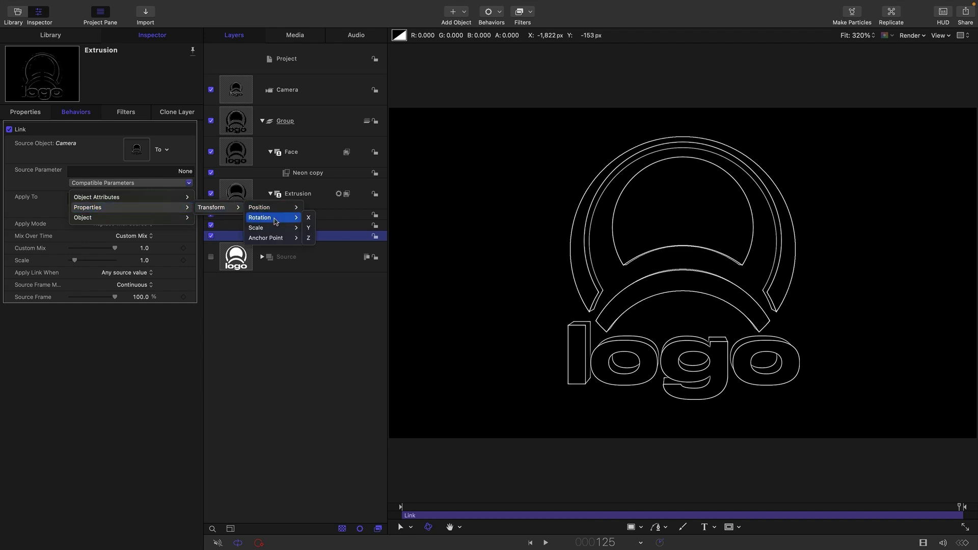
{"action": "left_click", "coordinate": [309, 228]}
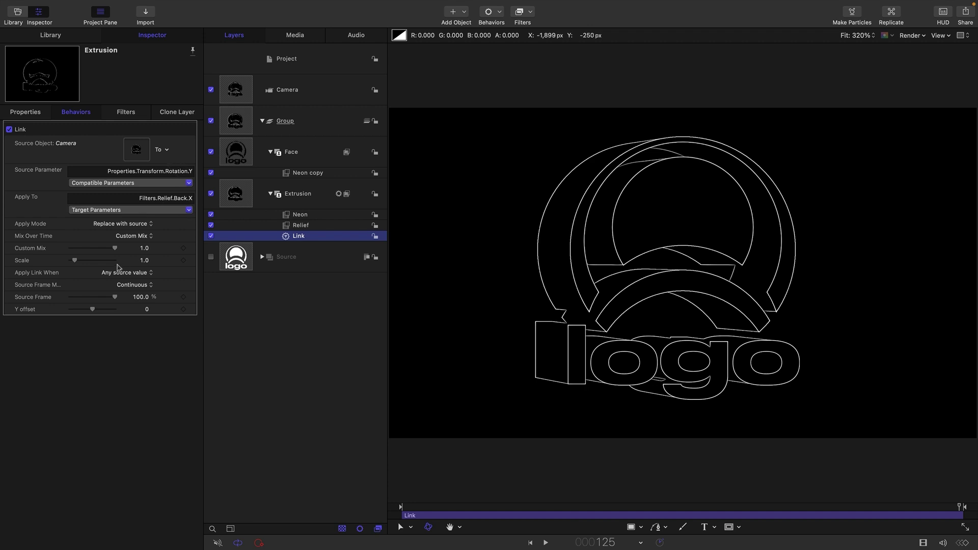
{"action": "left_click", "coordinate": [111, 225]}
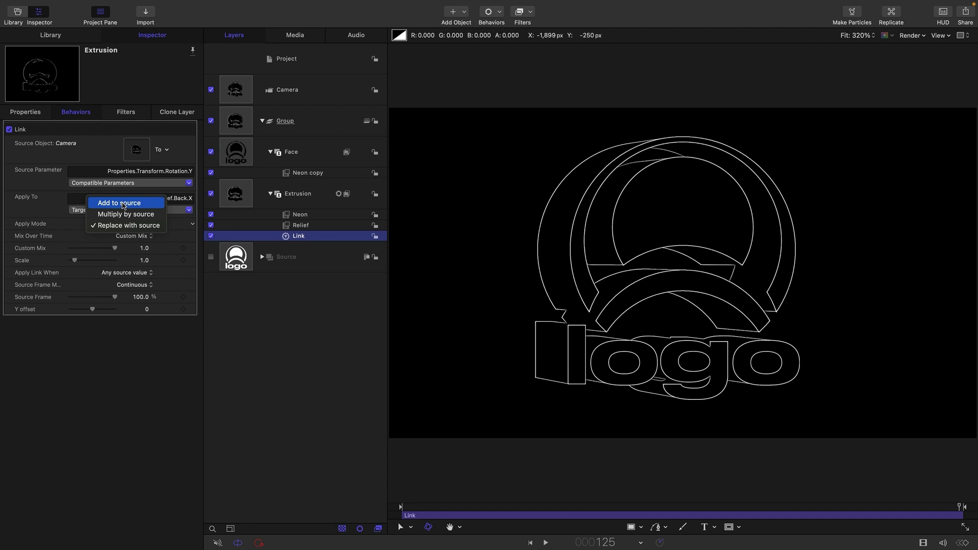
{"action": "left_click", "coordinate": [122, 204]}
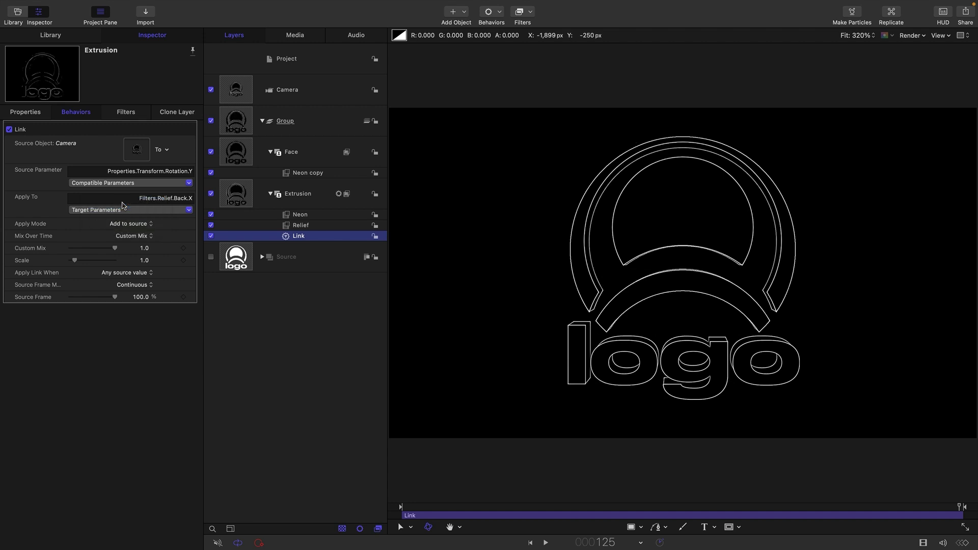
Link Relief's Back Y offset to another parameter, with the Camera as the source object.
{"action": "left_click", "coordinate": [127, 112]}
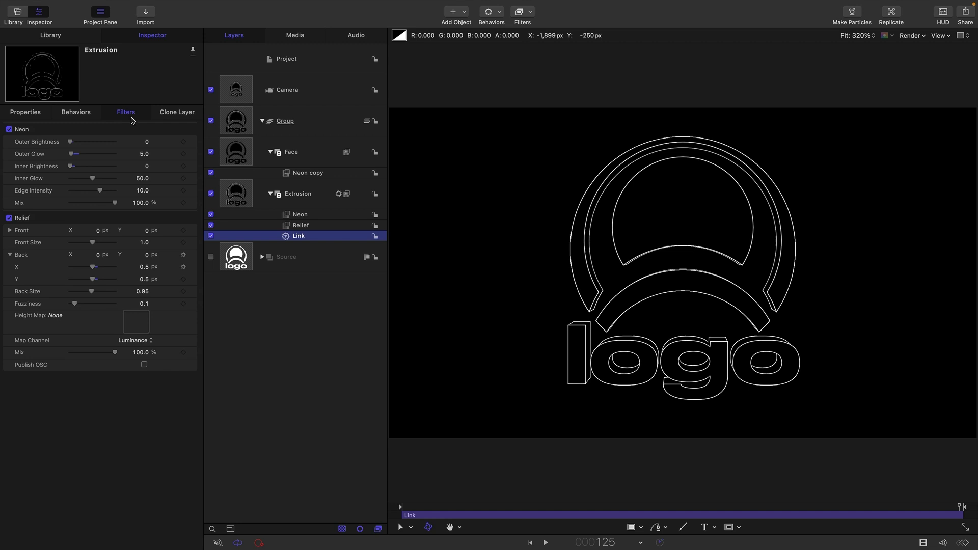
{"action": "left_click", "coordinate": [192, 281]}
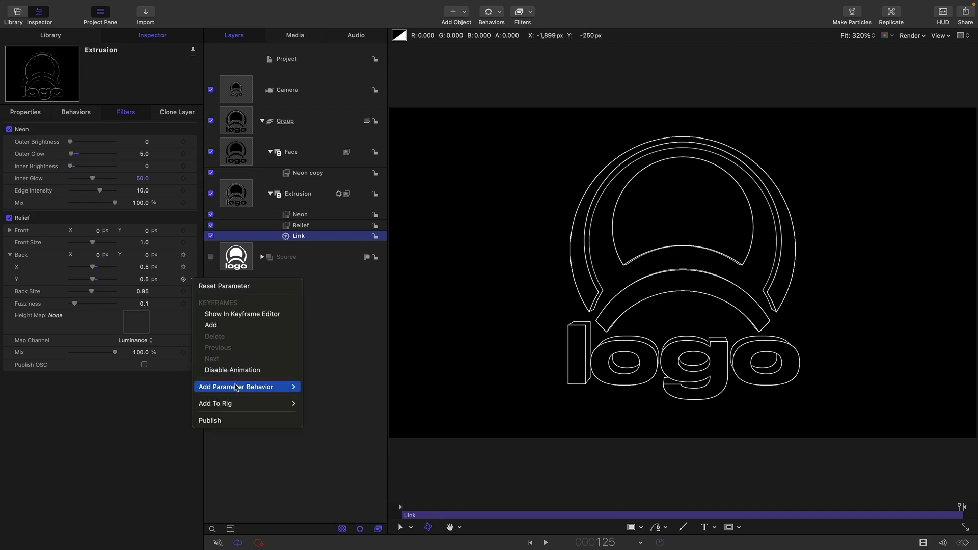
{"action": "mouse_move", "coordinate": [257, 388]}
{"action": "left_click", "coordinate": [313, 393]}
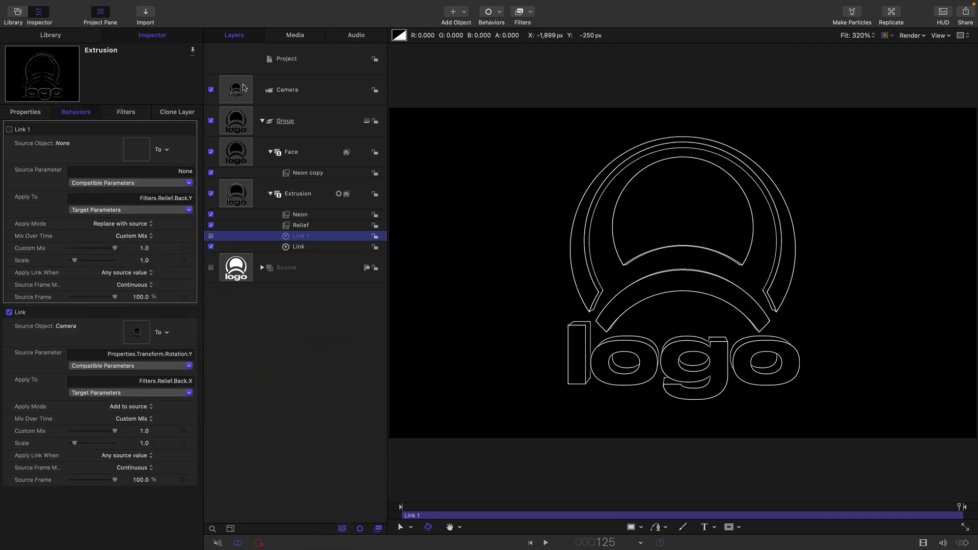
{"action": "left_click_drag", "start_coordinate": [244, 88], "coordinate": [131, 151]}
Drive the link from Camera Rotation X, set Apply Mode to Add, and Scale to -1.
{"action": "left_click", "coordinate": [153, 183]}
{"action": "mouse_move", "coordinate": [117, 212]}
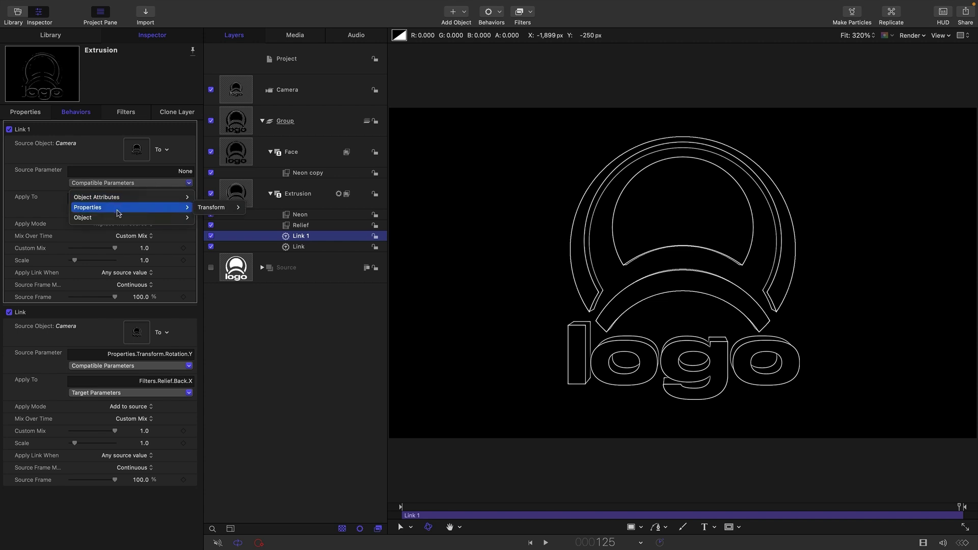
{"action": "mouse_move", "coordinate": [214, 208]}
{"action": "mouse_move", "coordinate": [274, 219]}
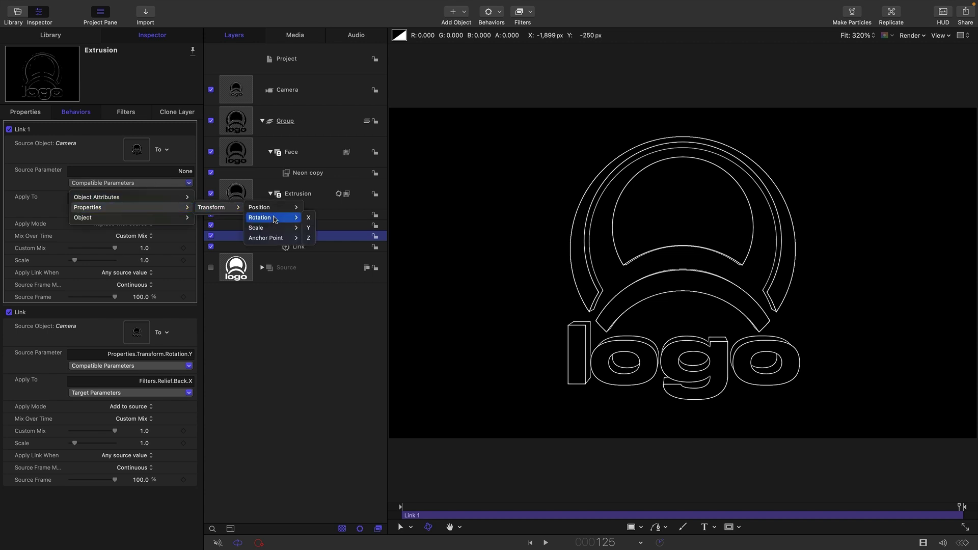
{"action": "left_click", "coordinate": [308, 218]}
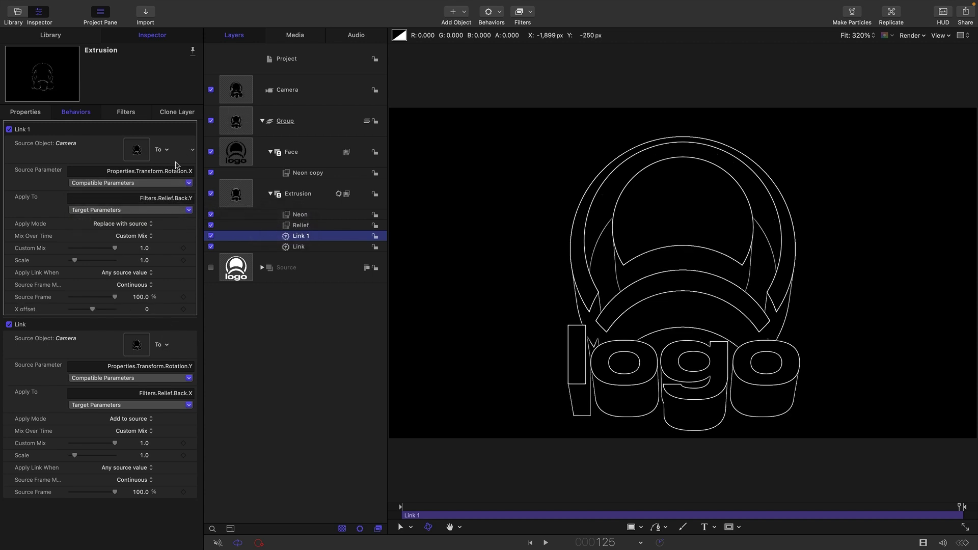
{"action": "left_click", "coordinate": [127, 224]}
{"action": "left_click", "coordinate": [130, 200]}
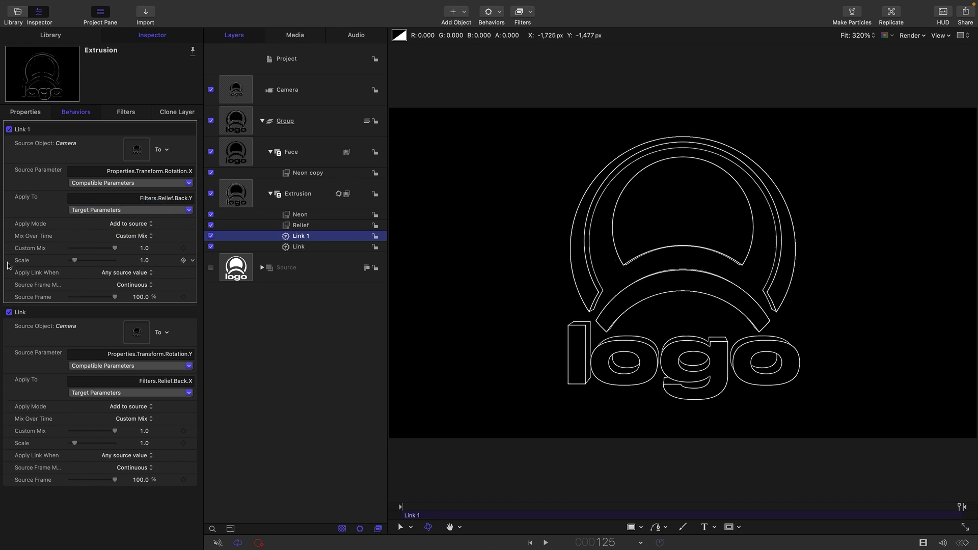
{"action": "left_click", "coordinate": [142, 261]}
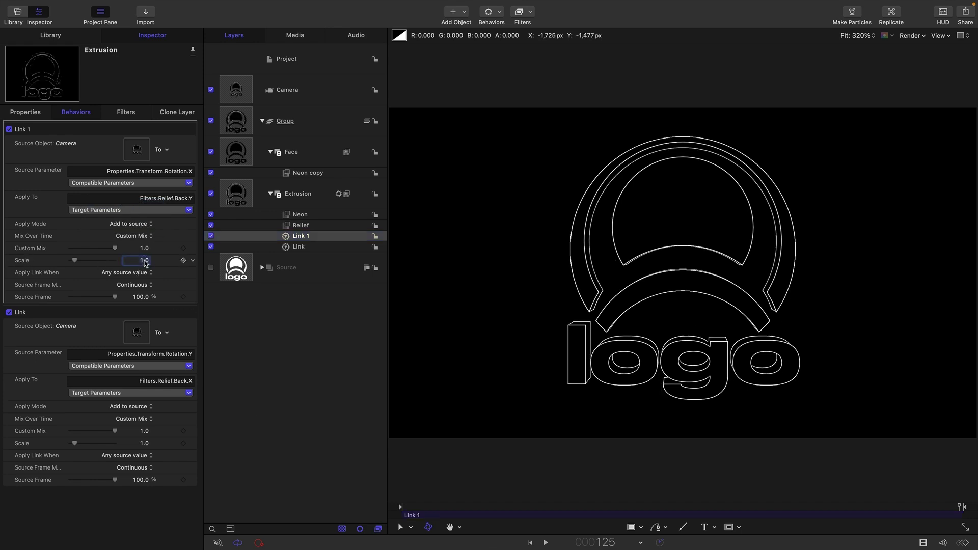
{"action": "type", "text": "-1"}
{"action": "key", "text": "Return"}
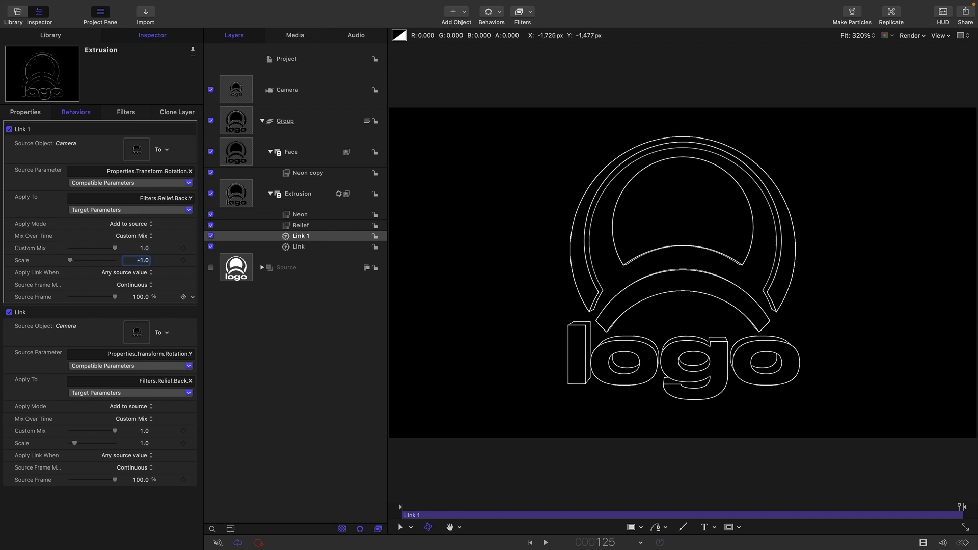
Test-swing the Camera's Y rotation, then reset its rotation to 0° on all axes.
{"action": "left_click", "coordinate": [231, 88]}
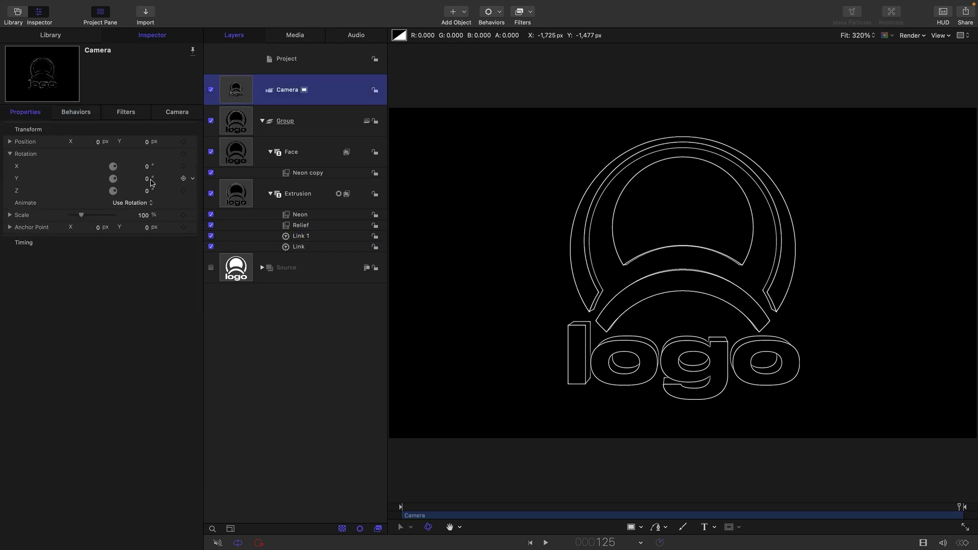
{"action": "left_click_drag", "start_coordinate": [147, 179], "coordinate": [146, 167]}
{"action": "left_click", "coordinate": [181, 129]}
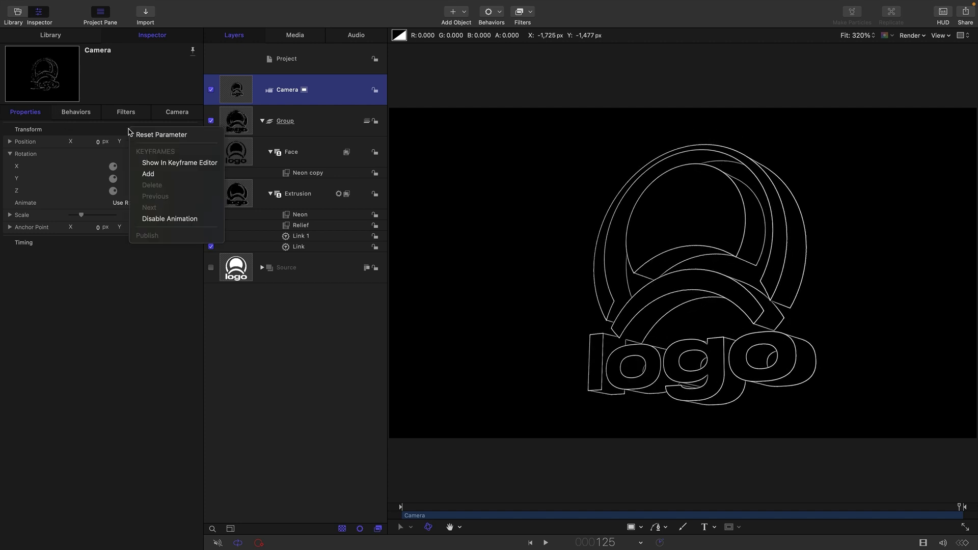
{"action": "left_click", "coordinate": [148, 133]}
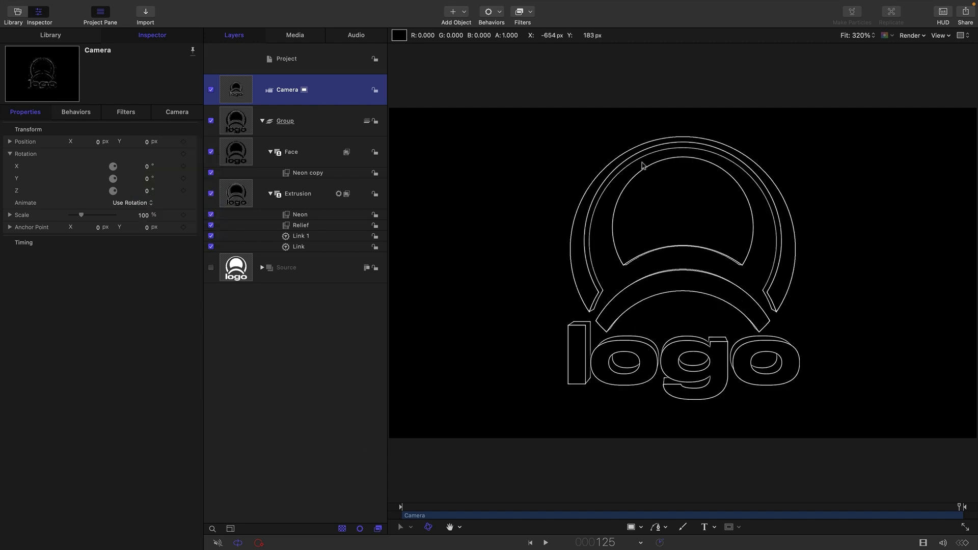
Add a Sweep behavior to the Camera running from -20° to 20°.
{"action": "left_click", "coordinate": [500, 12]}
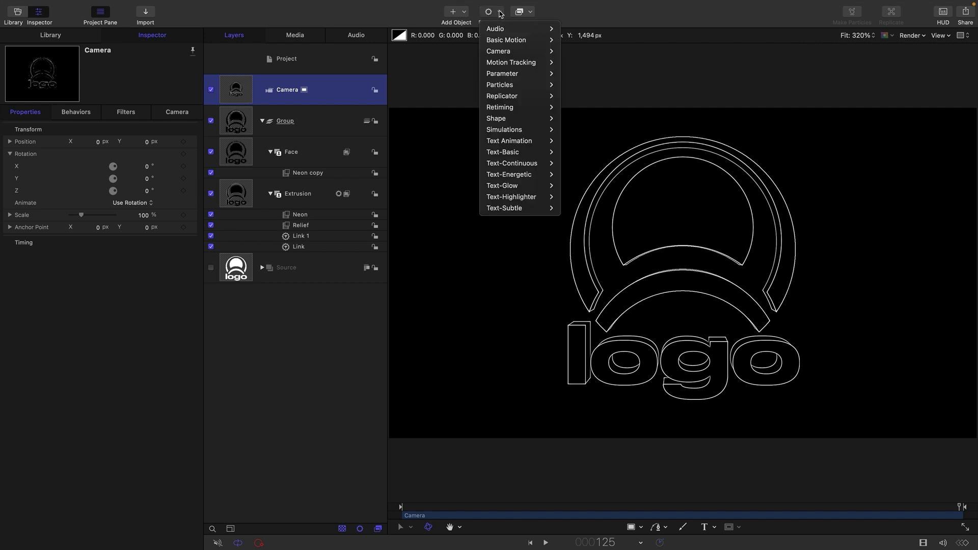
{"action": "mouse_move", "coordinate": [504, 51]}
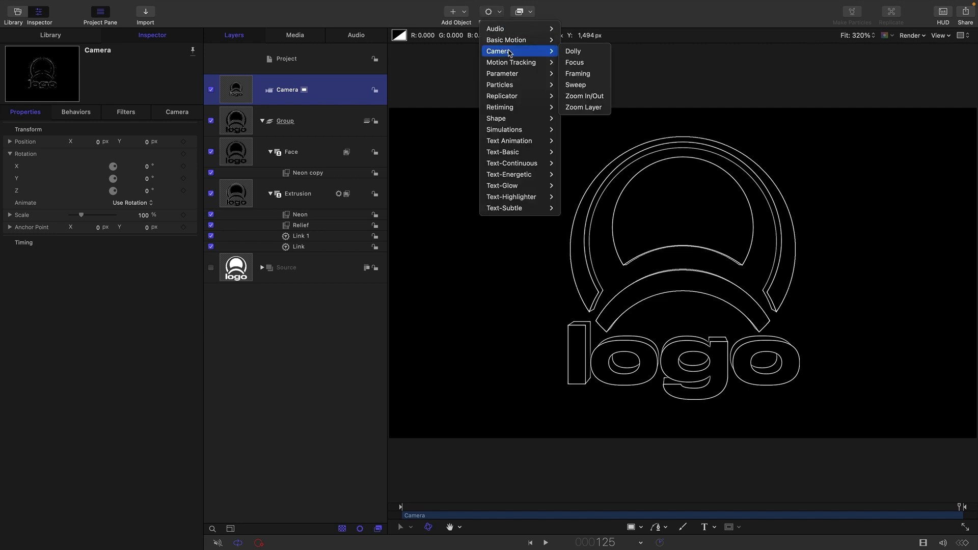
{"action": "left_click", "coordinate": [570, 85]}
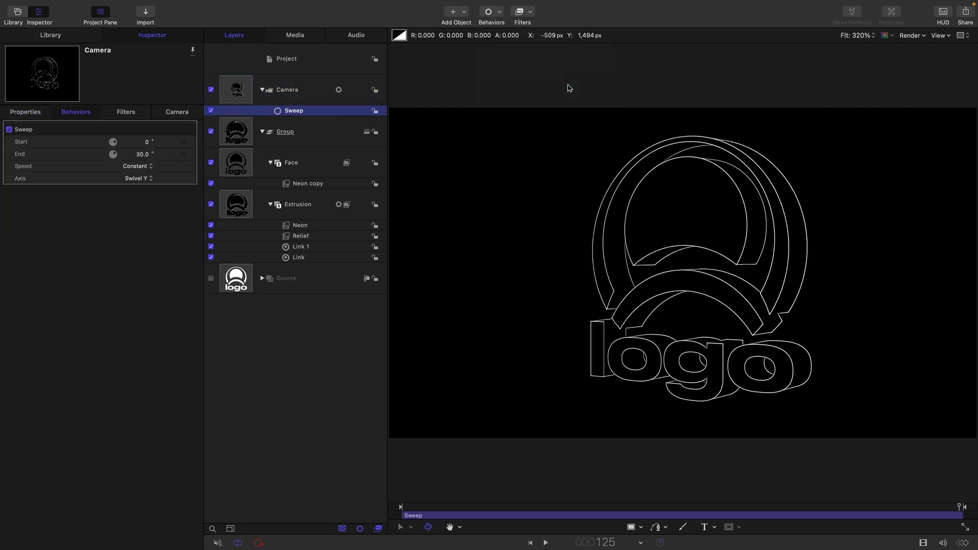
{"action": "left_click", "coordinate": [146, 143]}
{"action": "type", "text": "-20"}
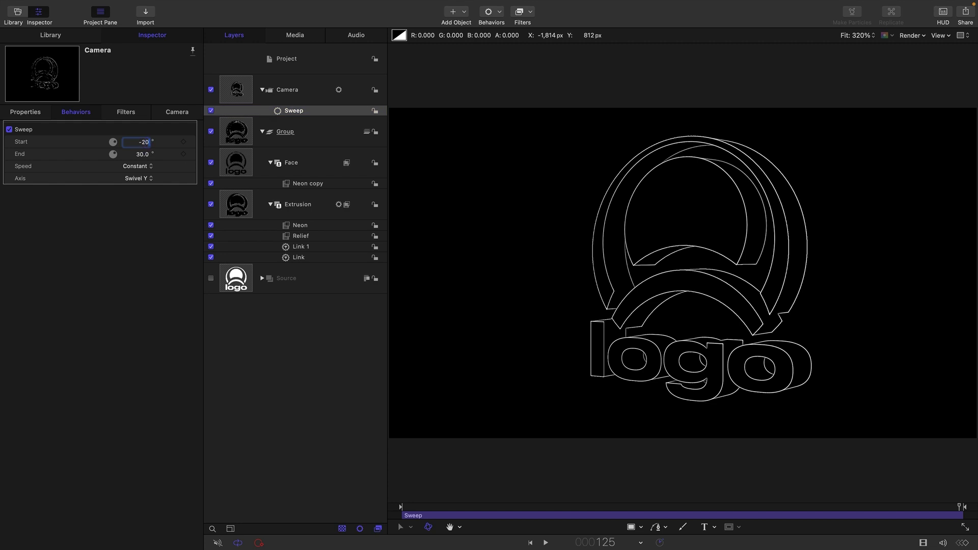
{"action": "key", "text": "Tab"}
{"action": "type", "text": "20"}
{"action": "key", "text": "Return"}
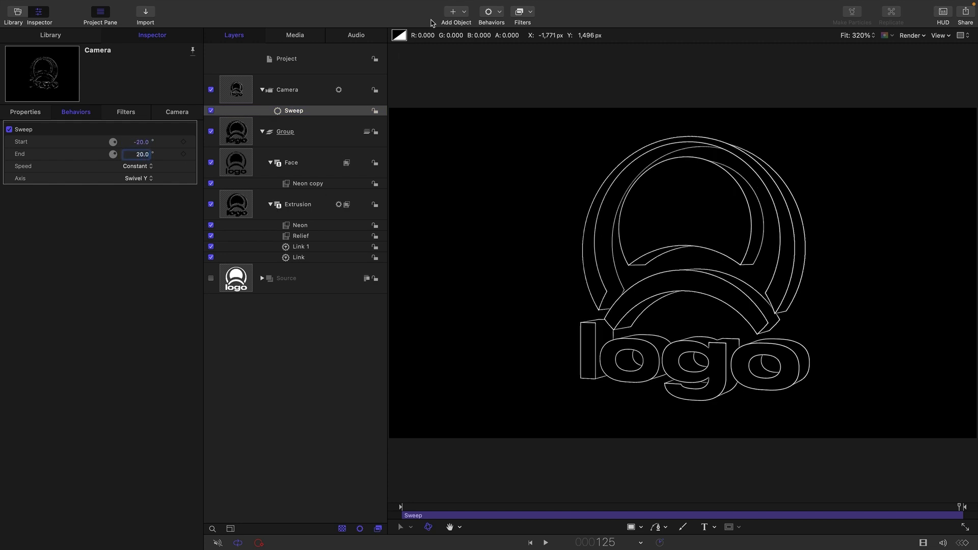
Add a second Sweep set to Tilt X, running from 10° to -10°.
{"action": "left_click", "coordinate": [490, 12]}
{"action": "mouse_move", "coordinate": [509, 51]}
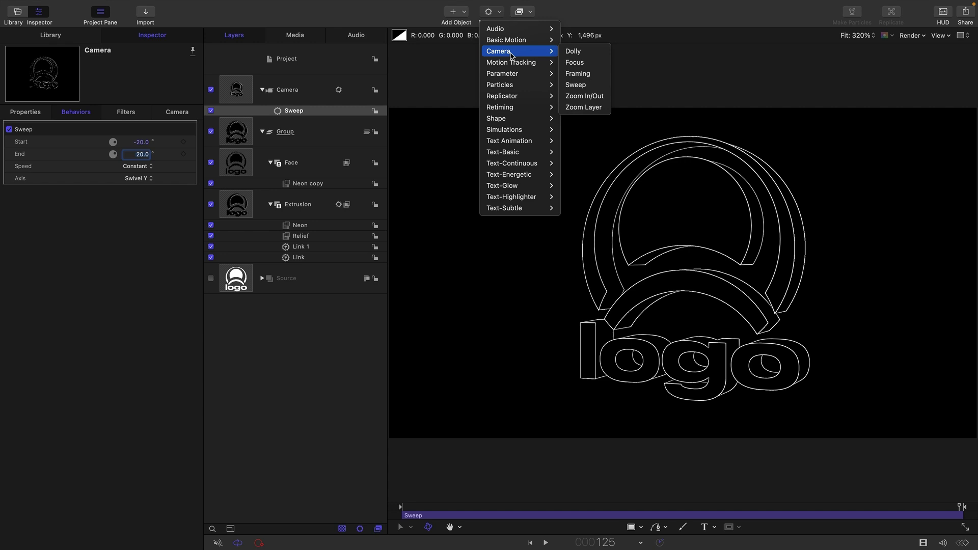
{"action": "left_click", "coordinate": [579, 85]}
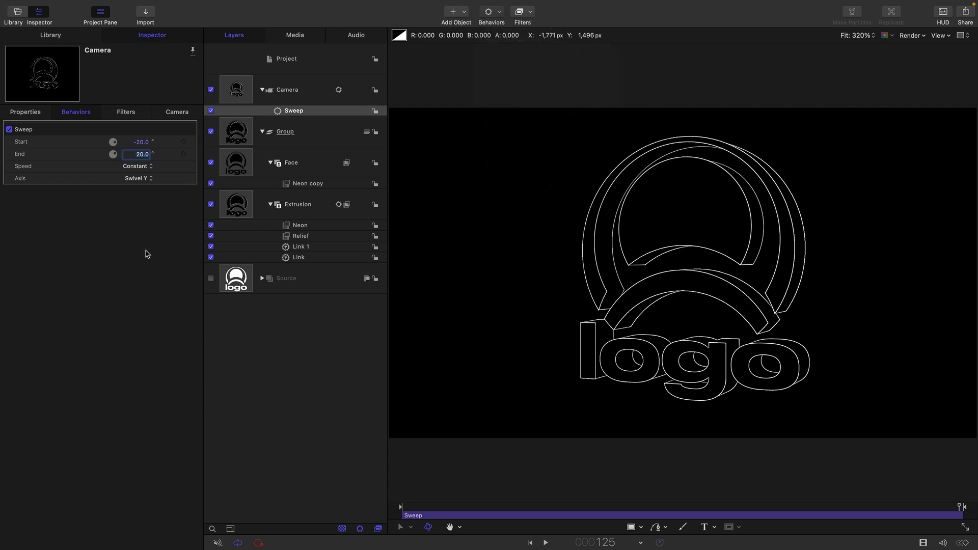
{"action": "left_click", "coordinate": [142, 179]}
{"action": "left_click", "coordinate": [145, 167]}
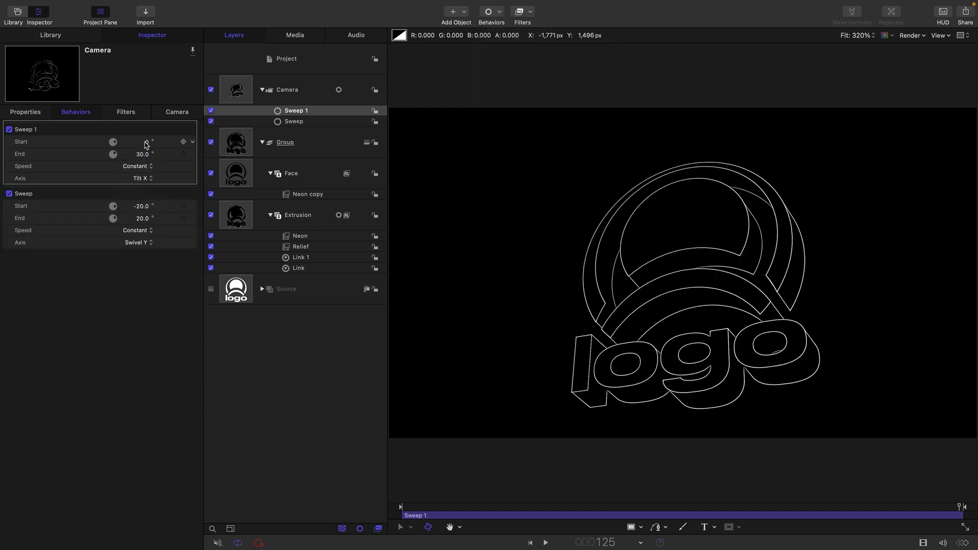
{"action": "left_click", "coordinate": [146, 142]}
{"action": "type", "text": "10"}
{"action": "key", "text": "Tab"}
{"action": "type", "text": "-10"}
{"action": "key", "text": "Return"}
Preview the camera animation from the first frame, then browse Library > Generators.
{"action": "left_click", "coordinate": [530, 544]}
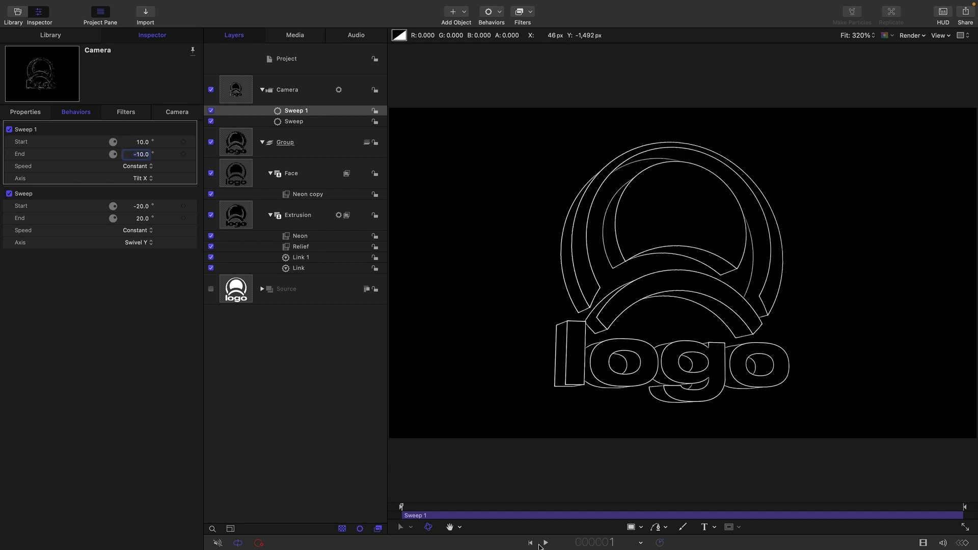
{"action": "left_click", "coordinate": [545, 543]}
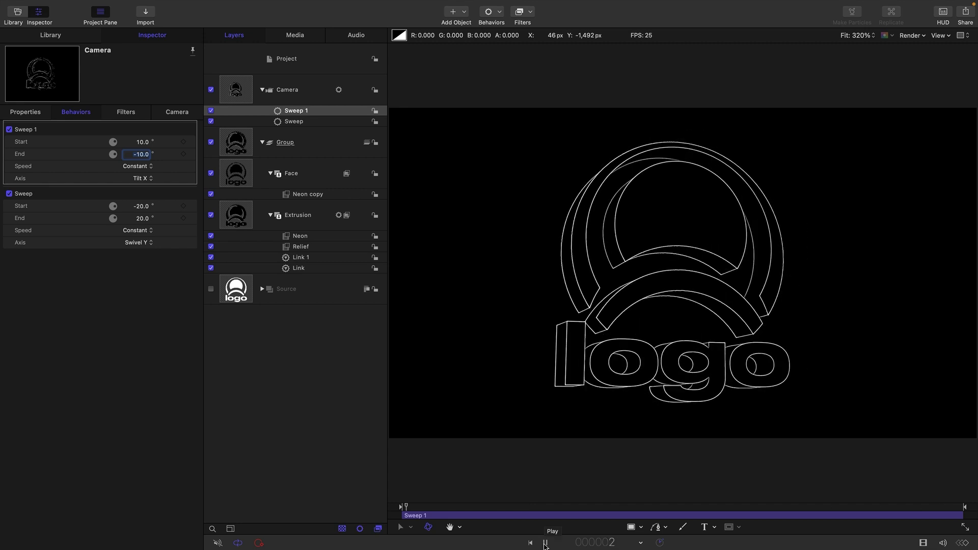
{"action": "key", "text": "space"}
{"action": "left_click", "coordinate": [73, 38]}
{"action": "left_click", "coordinate": [29, 143]}
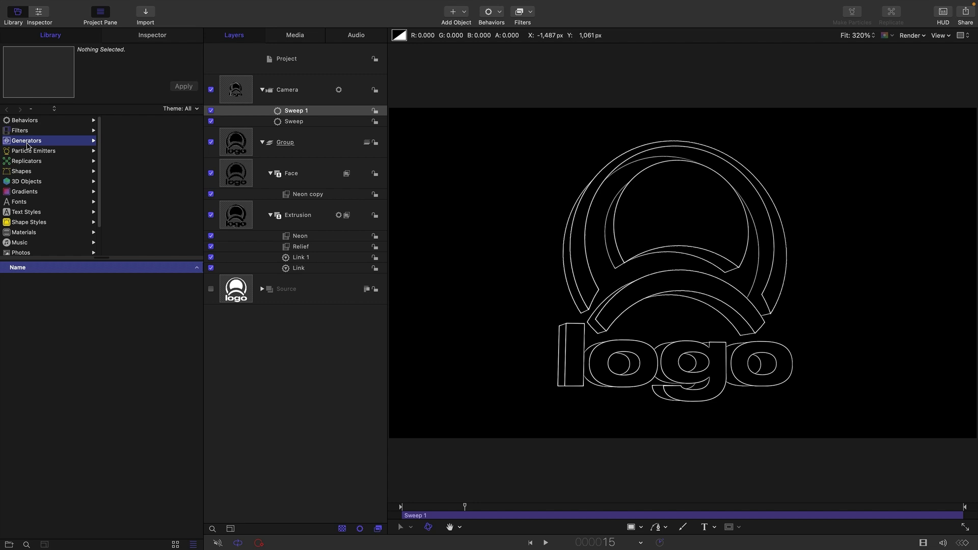
{"action": "left_click", "coordinate": [138, 140]}
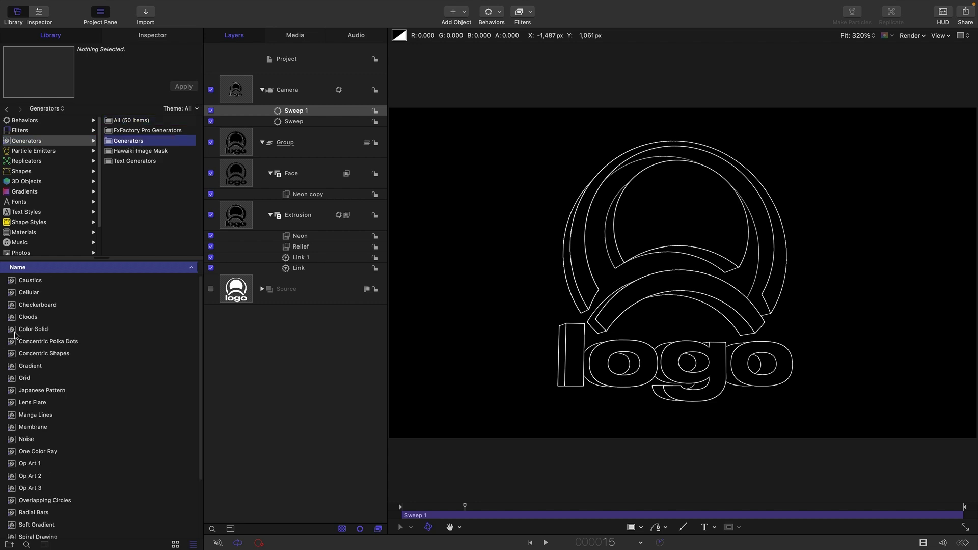
Add a Color Solid backdrop, put a Luma Keyer on the logo Group, and check frames 81-117.
{"action": "left_click_drag", "start_coordinate": [20, 330], "coordinate": [233, 304]}
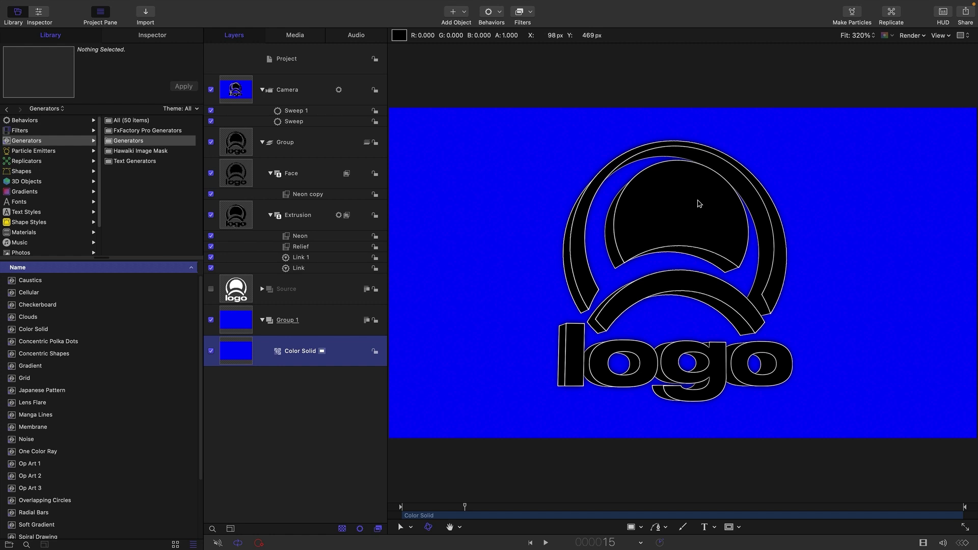
{"action": "left_click", "coordinate": [239, 143]}
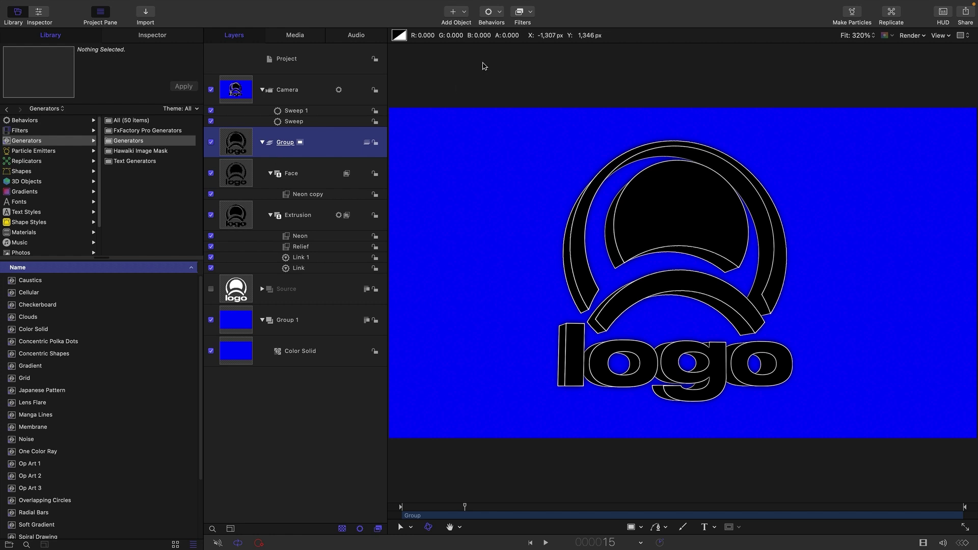
{"action": "left_click", "coordinate": [532, 13]}
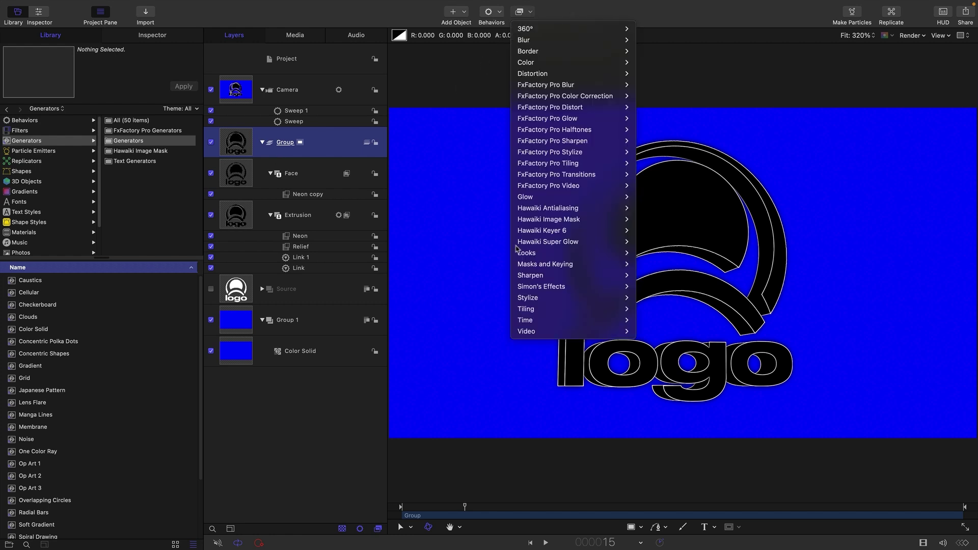
{"action": "mouse_move", "coordinate": [563, 275]}
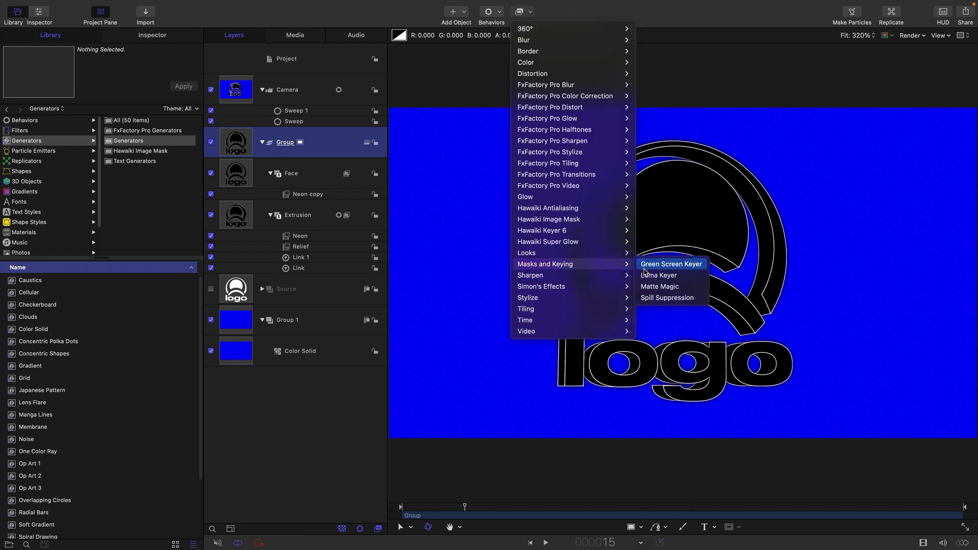
{"action": "left_click", "coordinate": [658, 277]}
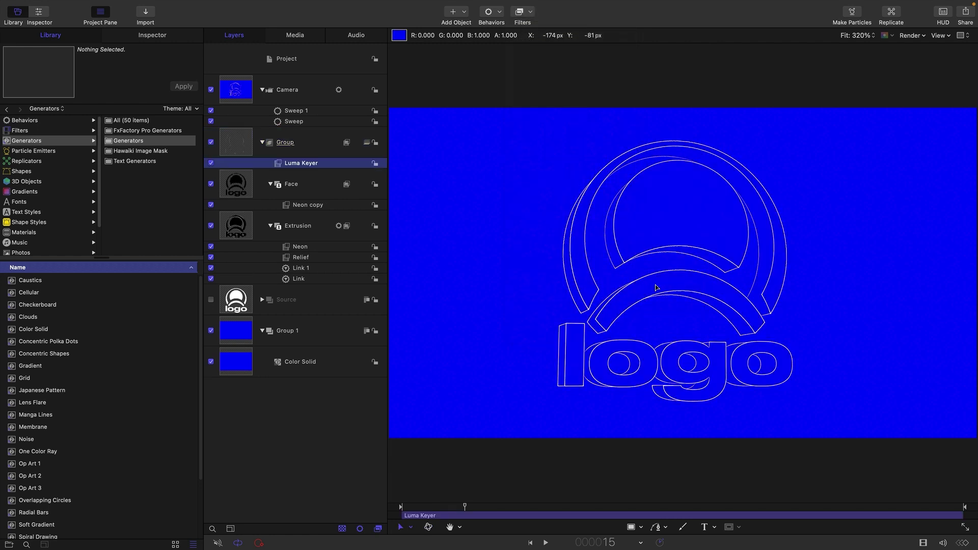
{"action": "left_click_drag", "start_coordinate": [464, 507], "coordinate": [761, 507]}
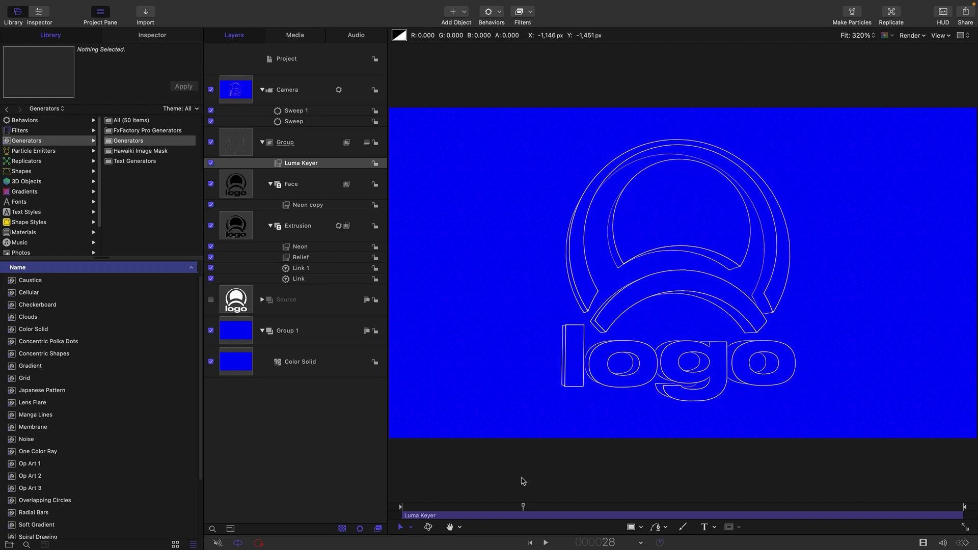
{"action": "key", "text": "space"}
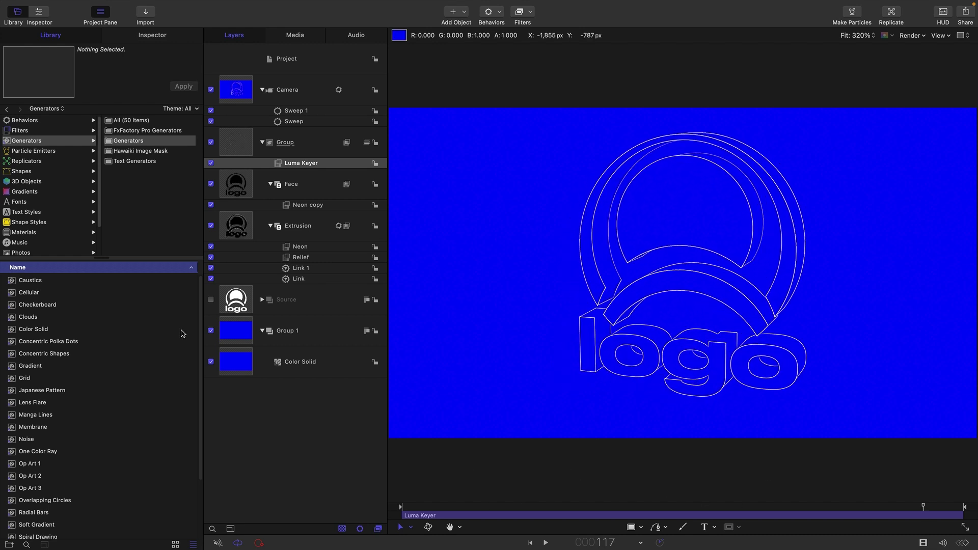
Hide the blue background group and raise the Neon copy filter's Outer Glow to 10.
{"action": "left_click", "coordinate": [211, 332]}
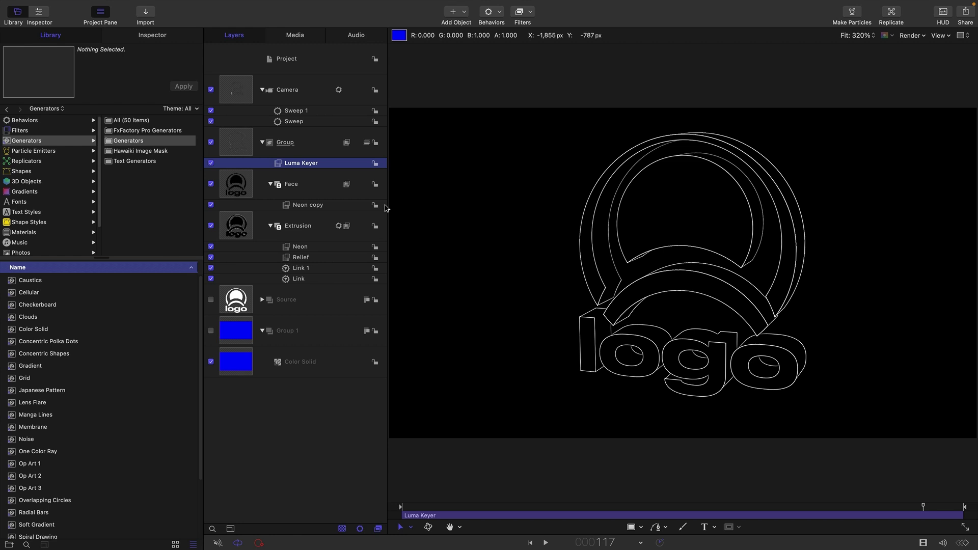
{"action": "left_click", "coordinate": [312, 205]}
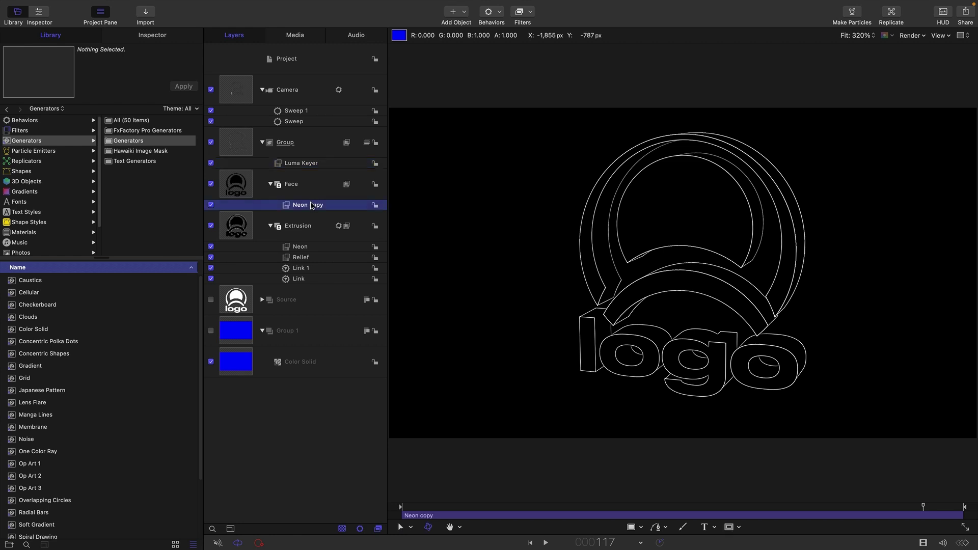
{"action": "left_click", "coordinate": [156, 37]}
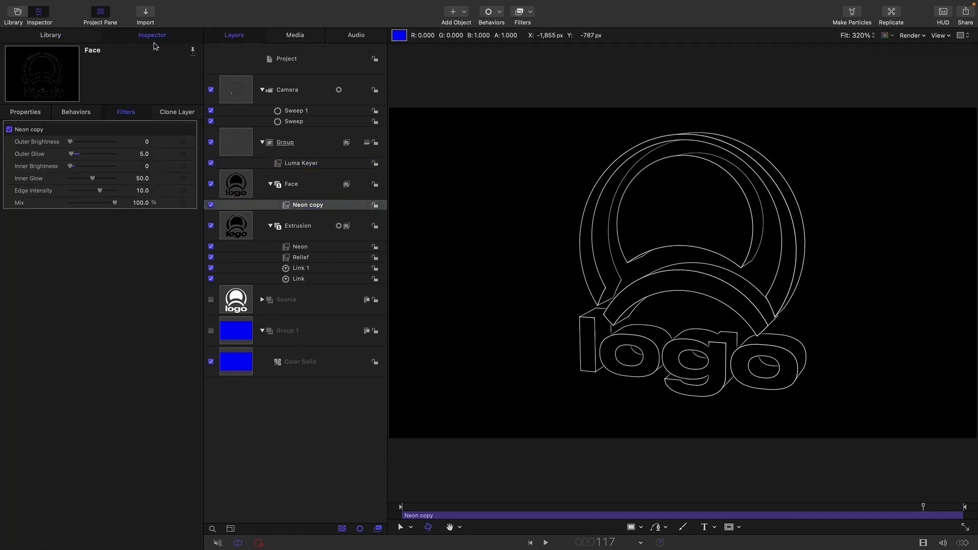
{"action": "left_click", "coordinate": [145, 155]}
{"action": "type", "text": "10"}
{"action": "key", "text": "Return"}
Set the Extrusion's Neon filter Outer Glow to 10 and stop playback.
{"action": "left_click", "coordinate": [300, 246]}
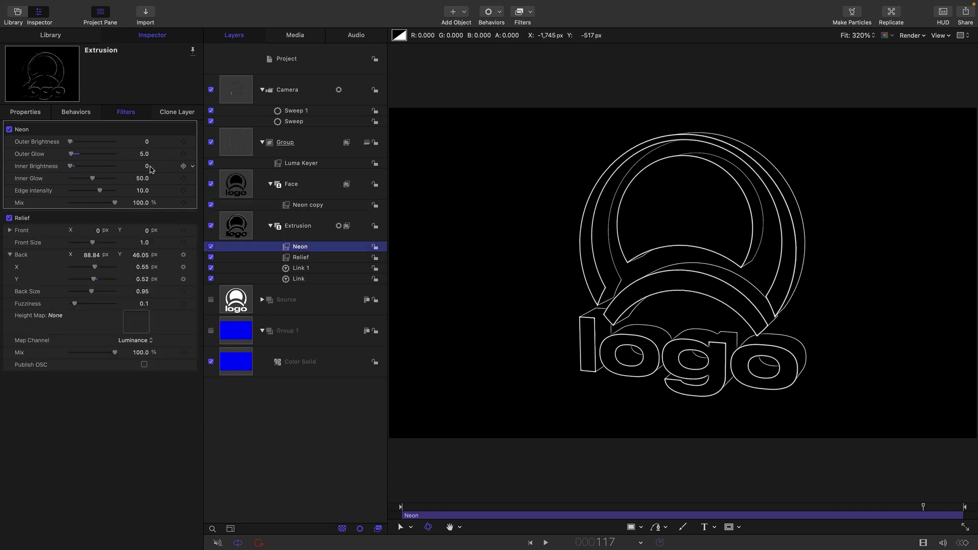
{"action": "left_click", "coordinate": [142, 153]}
{"action": "type", "text": "10"}
{"action": "key", "text": "Return"}
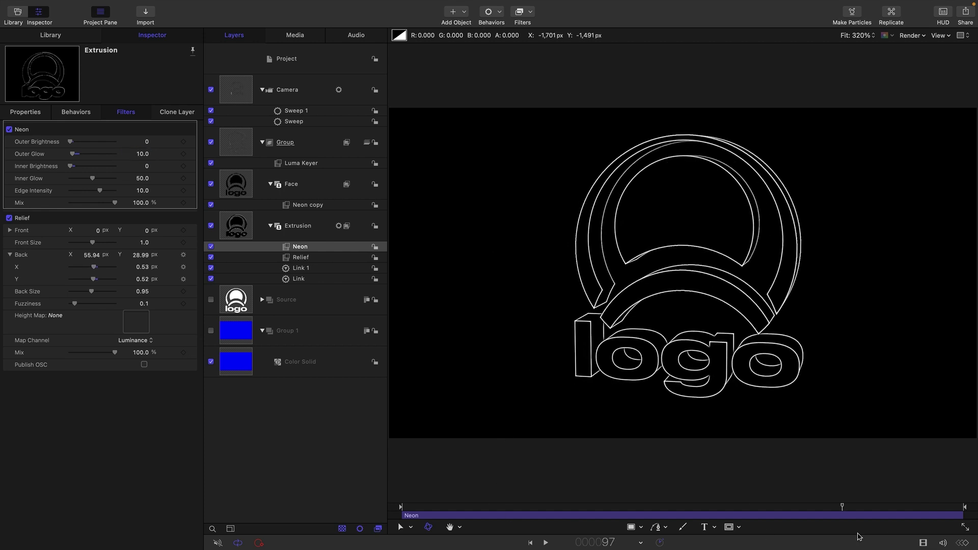
{"action": "key", "text": "space"}
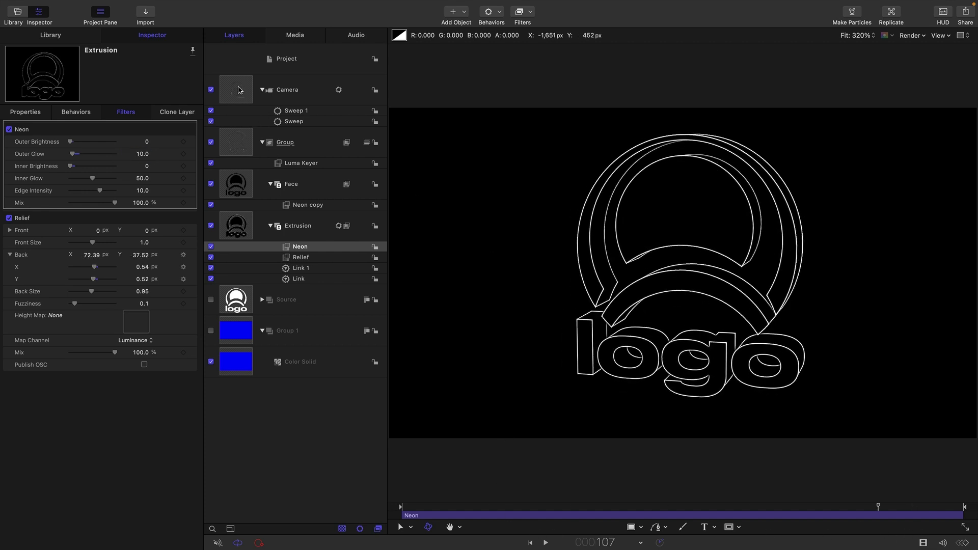
Add a Colorize filter to the Group with Remap White set to pink.
{"action": "left_click", "coordinate": [238, 89]}
{"action": "left_click", "coordinate": [248, 154]}
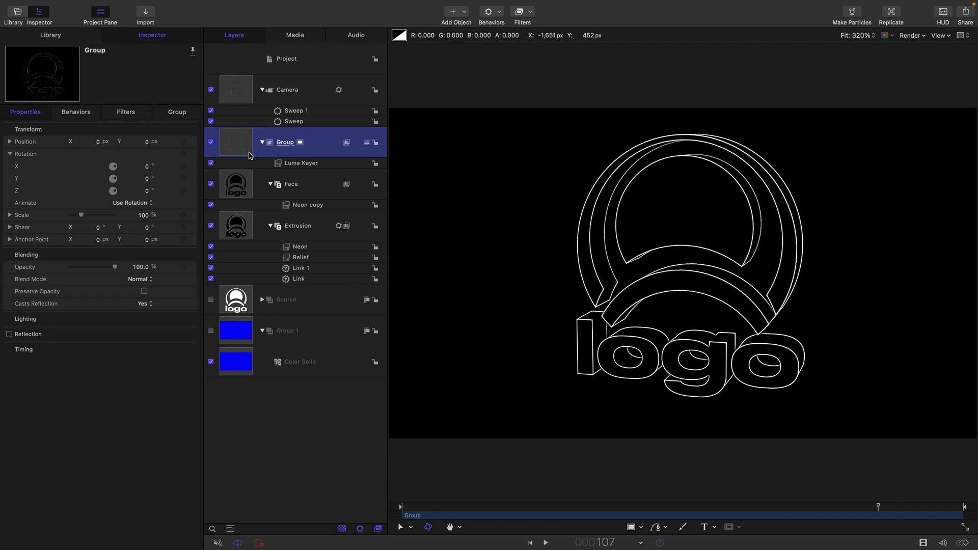
{"action": "left_click", "coordinate": [530, 15]}
{"action": "mouse_move", "coordinate": [529, 62]}
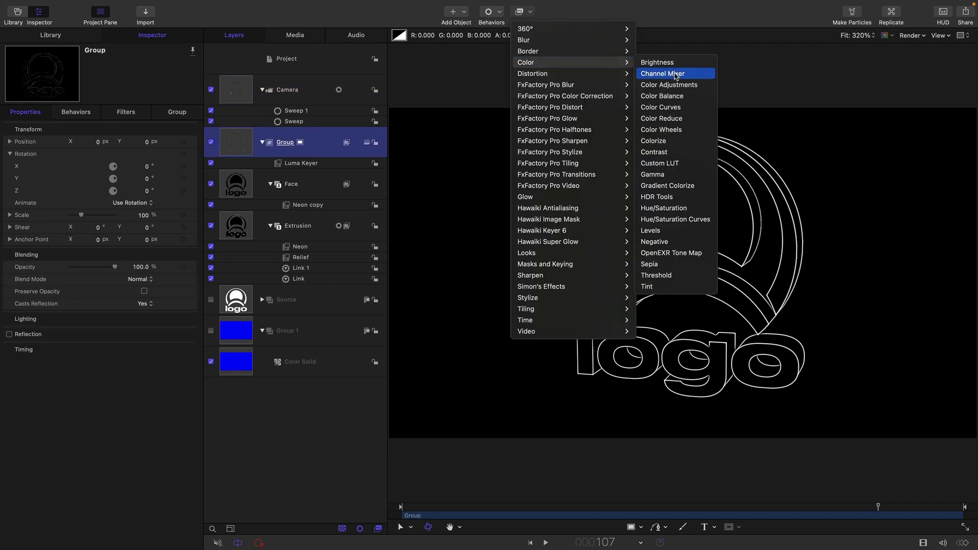
{"action": "left_click", "coordinate": [669, 146]}
{"action": "left_click", "coordinate": [139, 154]}
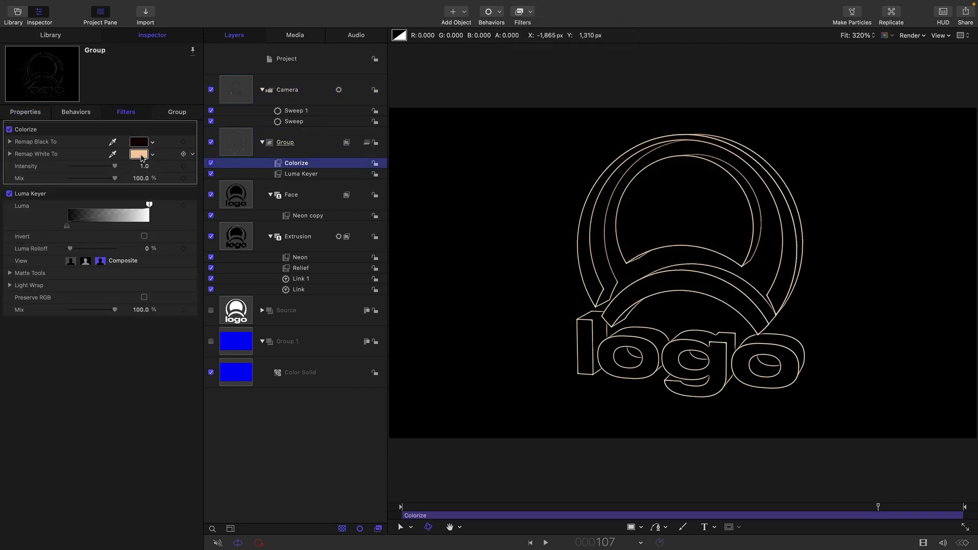
{"action": "left_click_drag", "start_coordinate": [152, 362], "coordinate": [142, 411]}
{"action": "key", "text": "super+w"}
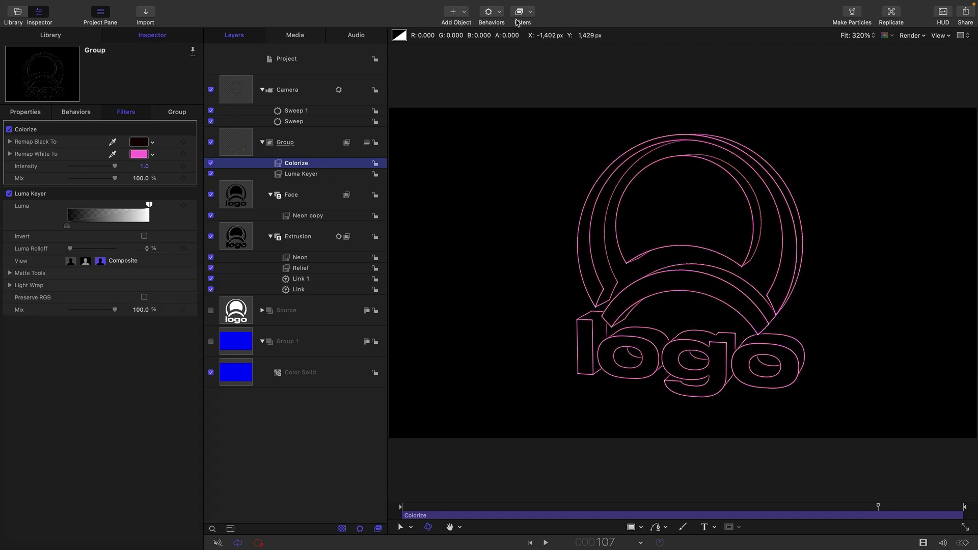
Add a Neon glow filter to the Group and lower its Mix to about 45%.
{"action": "left_click", "coordinate": [528, 13]}
{"action": "mouse_move", "coordinate": [548, 197]}
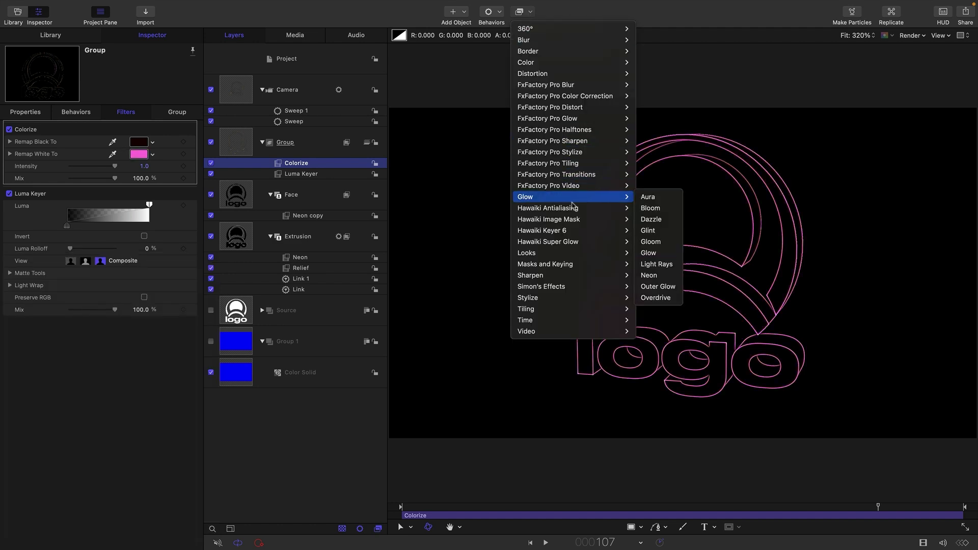
{"action": "left_click", "coordinate": [672, 276]}
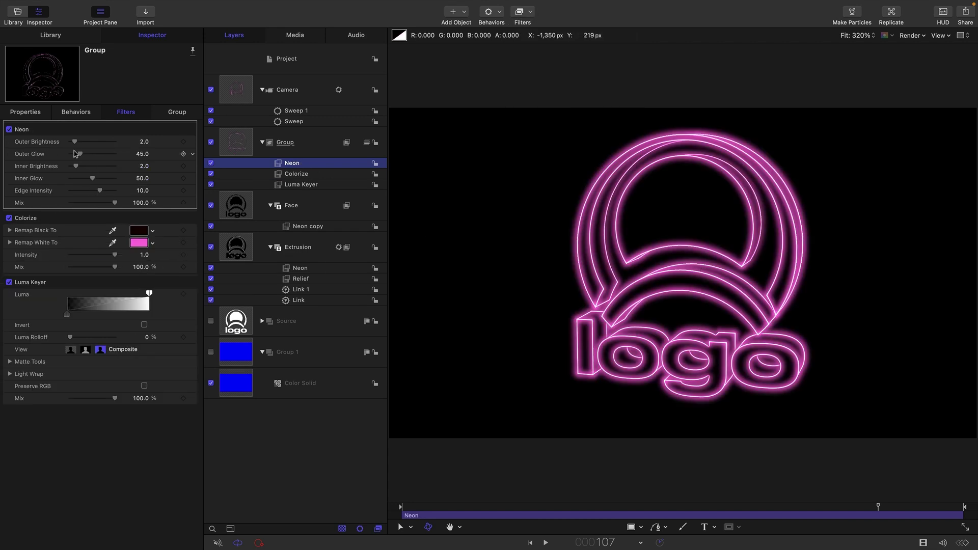
{"action": "left_click_drag", "start_coordinate": [113, 202], "coordinate": [91, 213]}
Set the swivel Sweep's End angle to 45° and check the rotation at the last frame.
{"action": "left_click", "coordinate": [545, 543]}
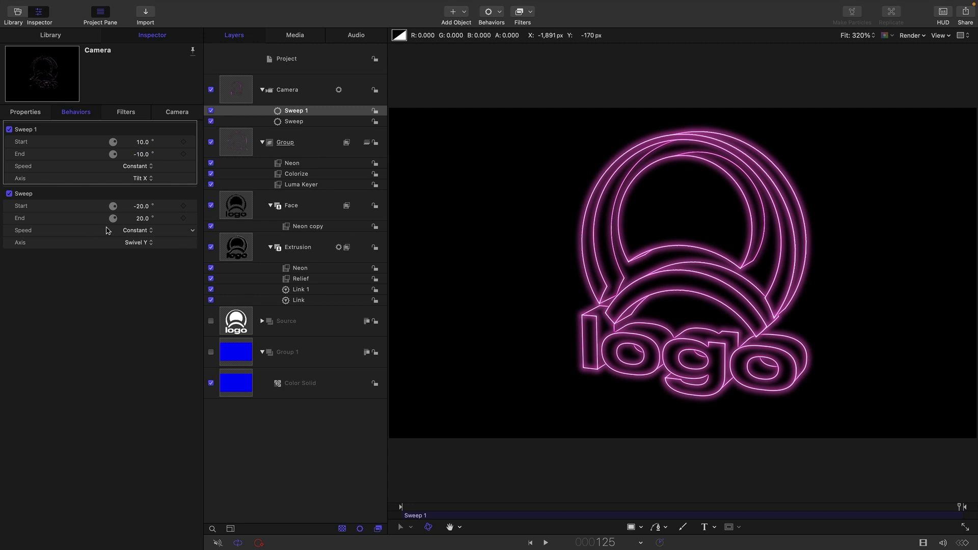
{"action": "left_click", "coordinate": [147, 219]}
{"action": "type", "text": "45"}
{"action": "key", "text": "Return"}
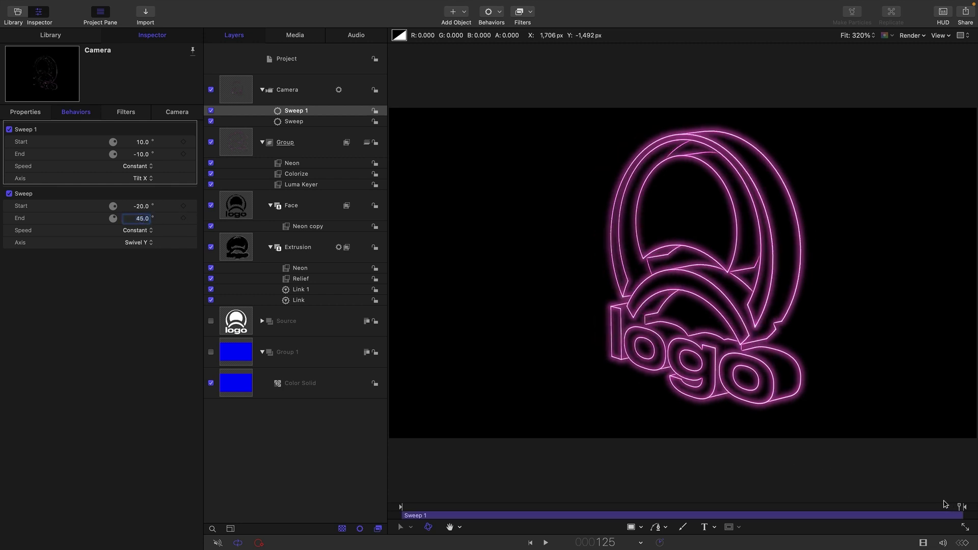
{"action": "left_click", "coordinate": [935, 516]}
{"action": "left_click_drag", "start_coordinate": [935, 515], "coordinate": [977, 528]}
Set the tilt Sweep's End angle to 0° and play the animation to preview.
{"action": "left_click", "coordinate": [143, 155]}
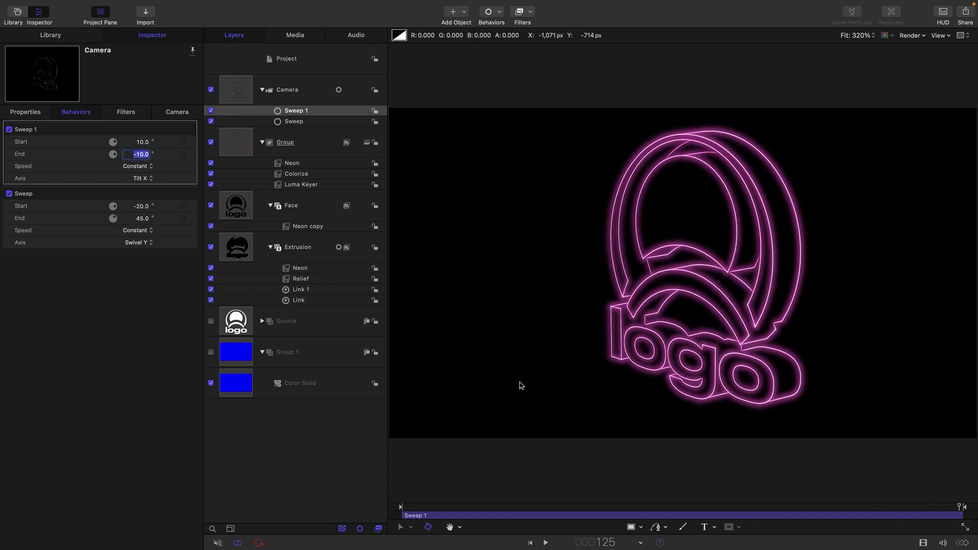
{"action": "type", "text": "0"}
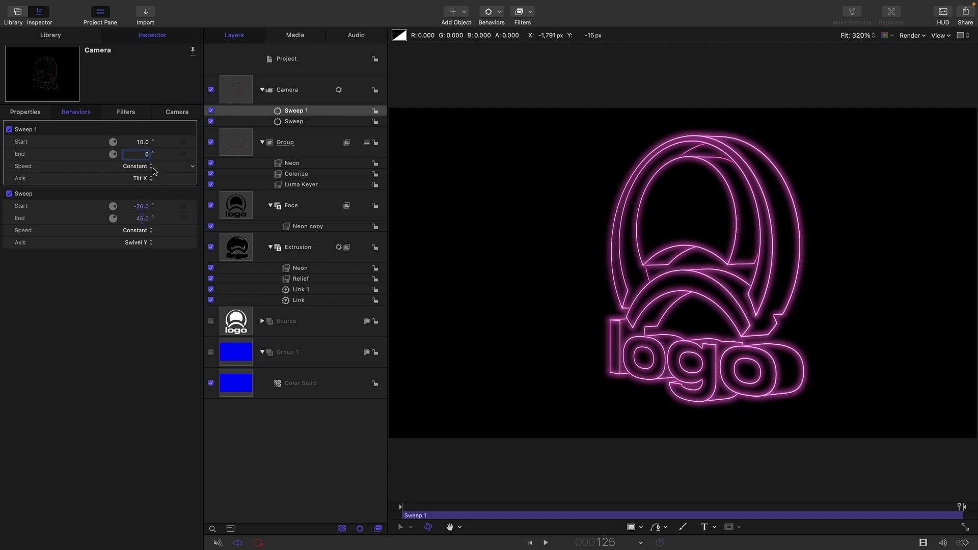
{"action": "left_click_drag", "start_coordinate": [960, 507], "coordinate": [401, 505]}
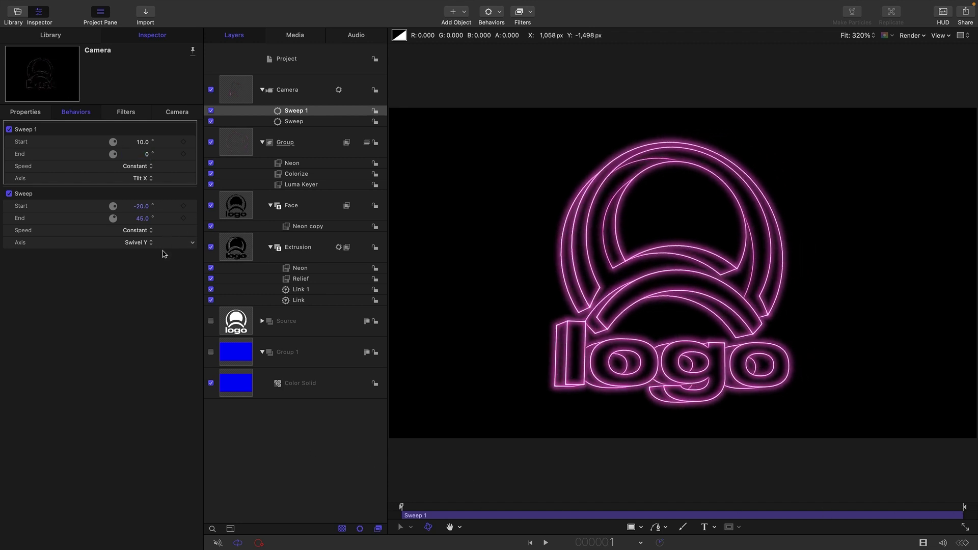
{"action": "key", "text": "space"}
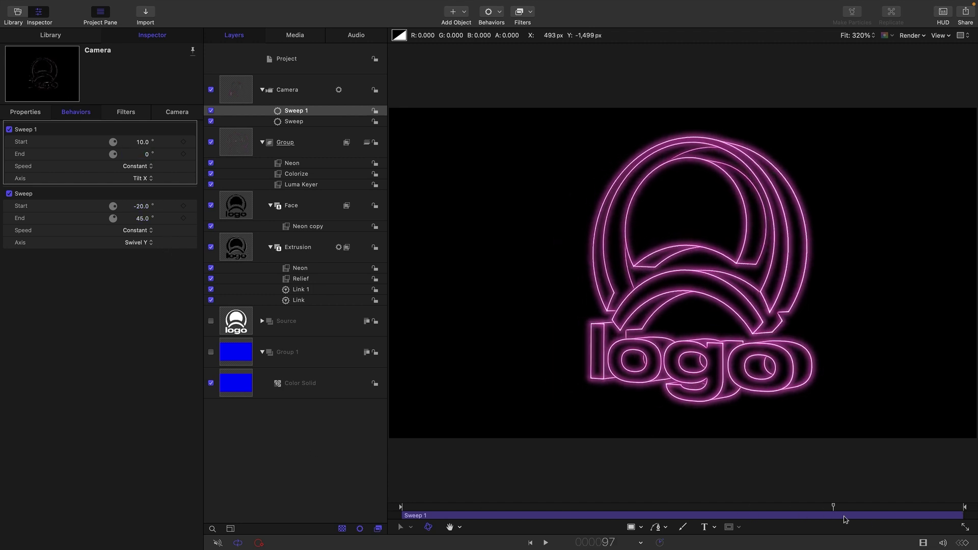
{"action": "key", "text": "space"}
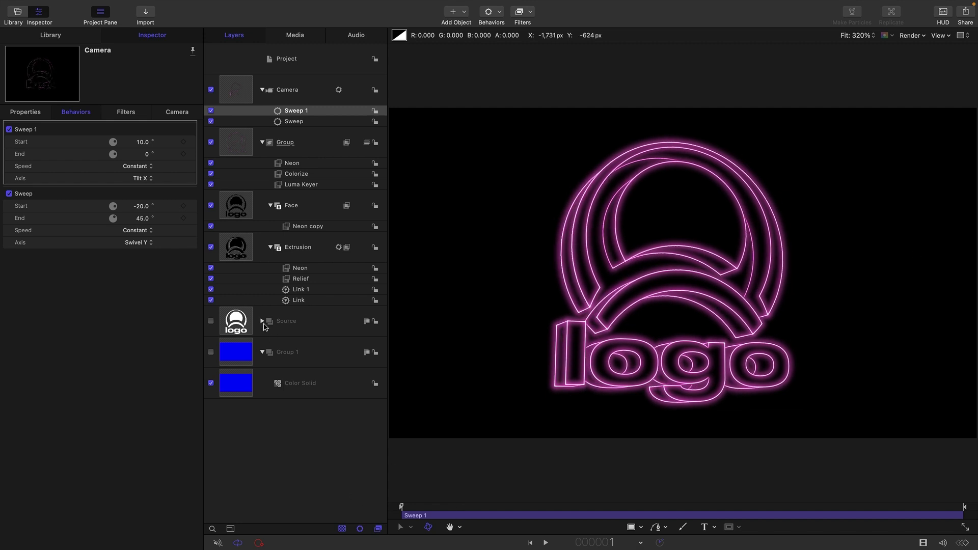
Expand the Source group and try replacing the logo layer's text with 'text', then clear it.
{"action": "left_click", "coordinate": [263, 322]}
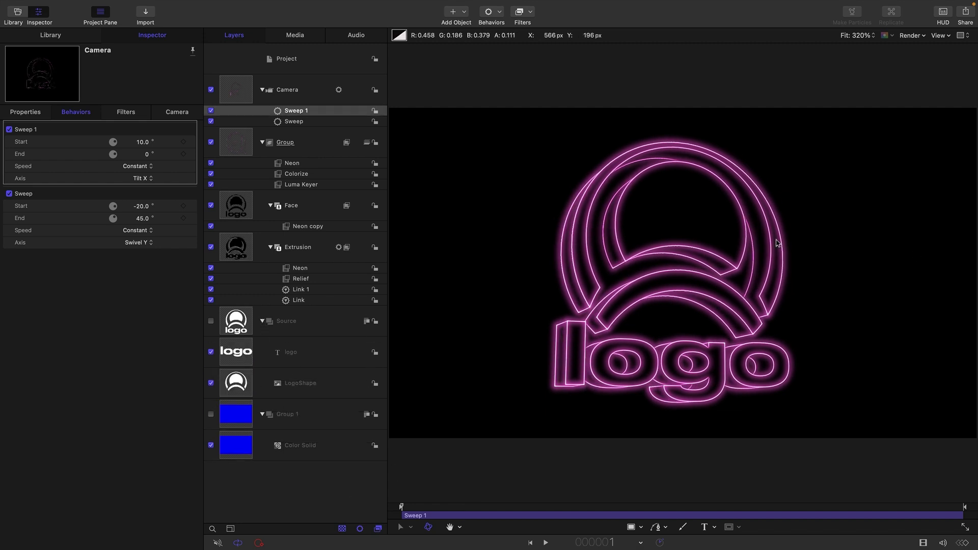
{"action": "left_click", "coordinate": [229, 350]}
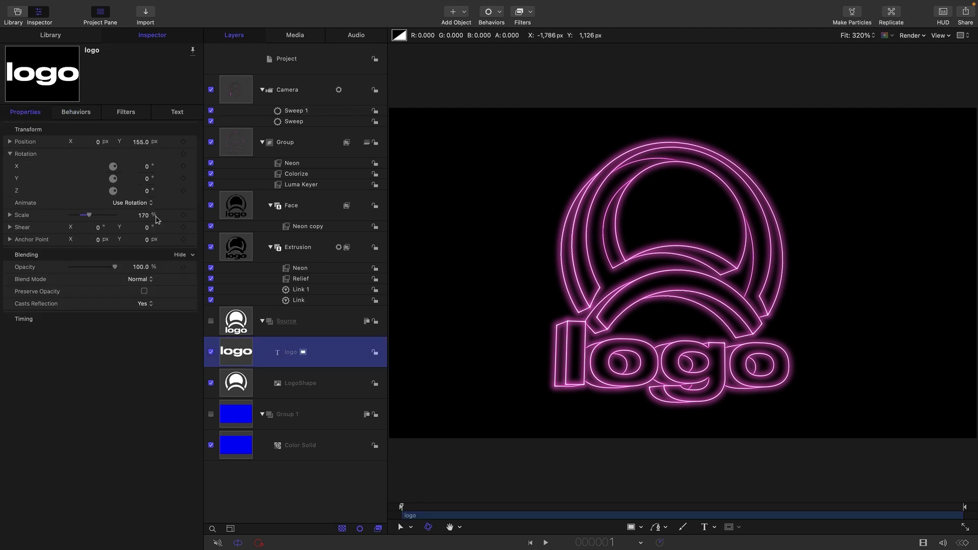
{"action": "left_click", "coordinate": [177, 113]}
{"action": "left_click", "coordinate": [79, 415]}
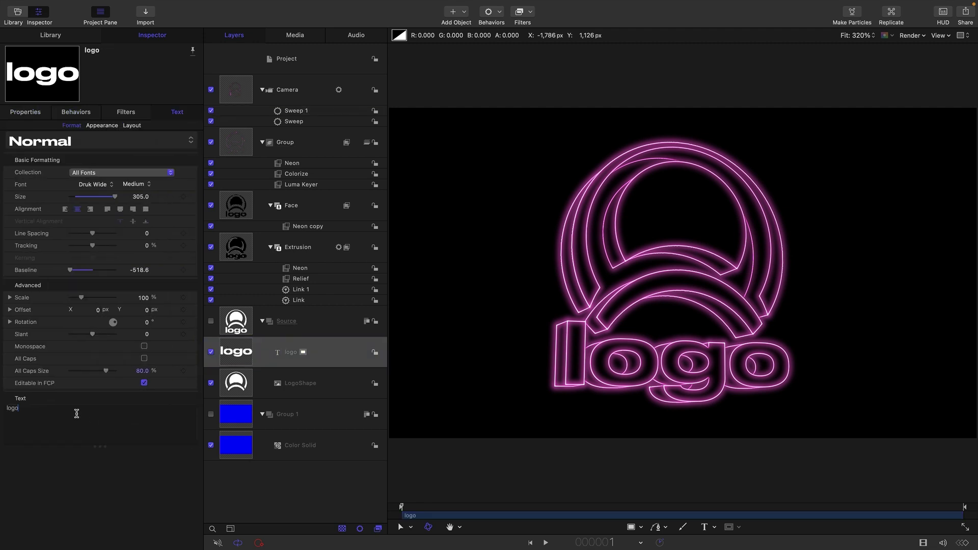
{"action": "double_click", "coordinate": [16, 408]}
{"action": "type", "text": "text"}
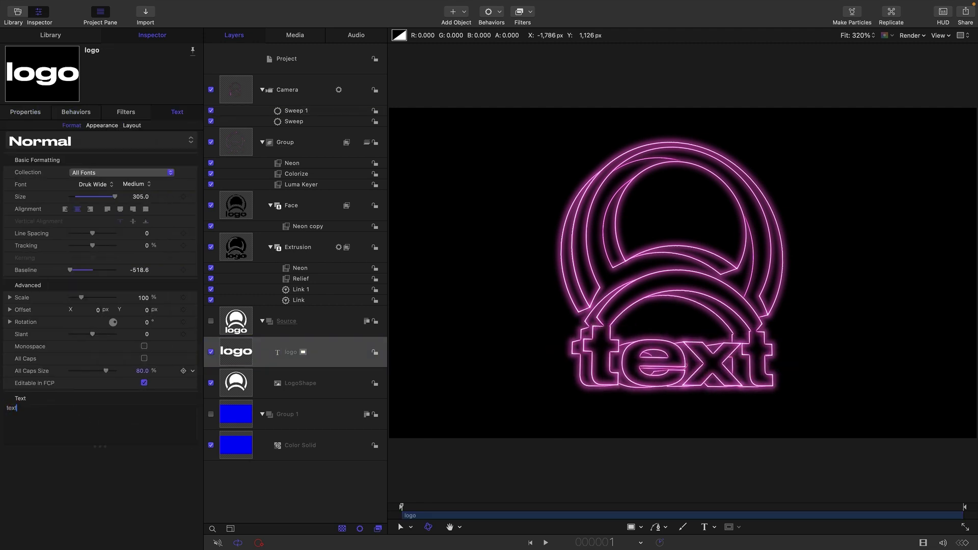
{"action": "key", "text": "BackSpace"}
{"action": "key", "text": "BackSpace"}
{"action": "key", "text": "BackSpace"}
{"action": "key", "text": "BackSpace"}
Restore the text to 'logo' and import Shapes.png as a new layer.
{"action": "type", "text": "logo"}
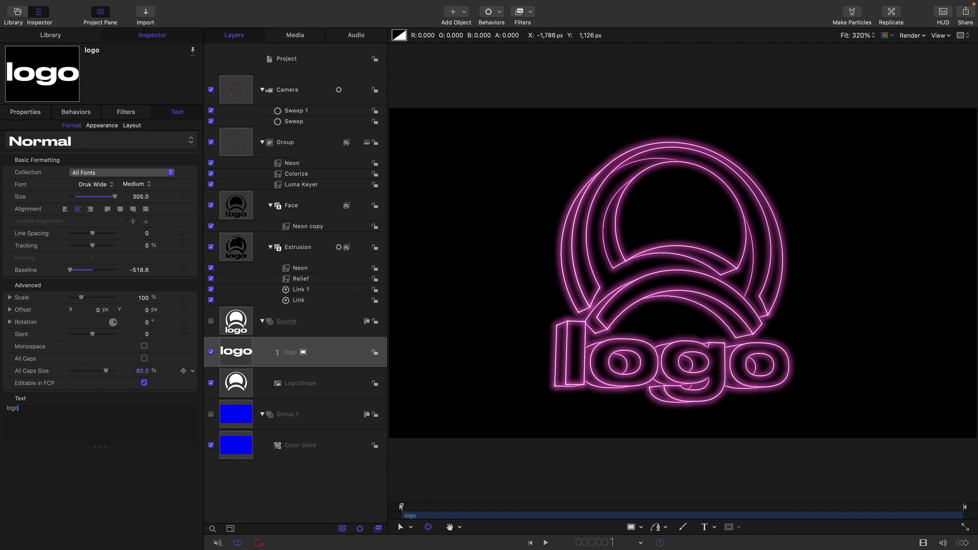
{"action": "key", "text": "shift+super+a"}
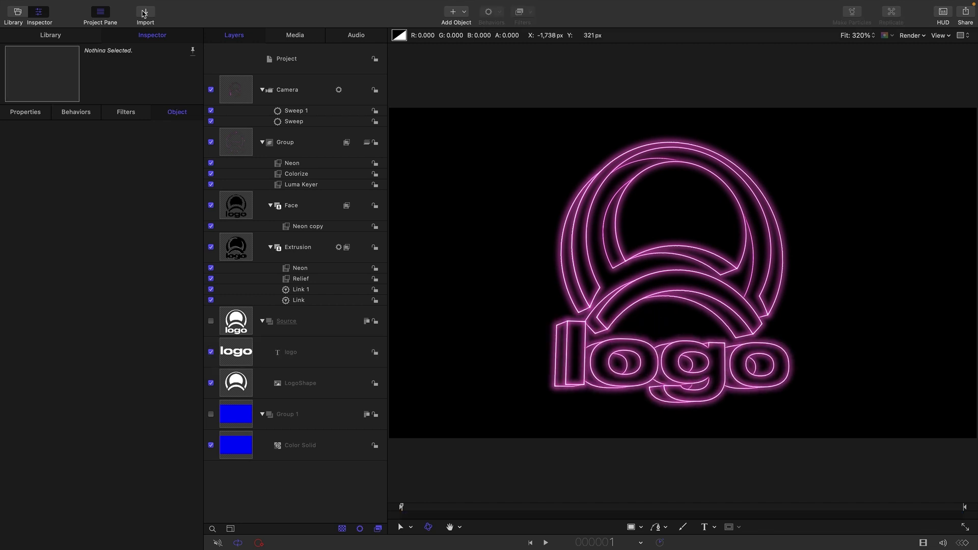
{"action": "left_click", "coordinate": [144, 12]}
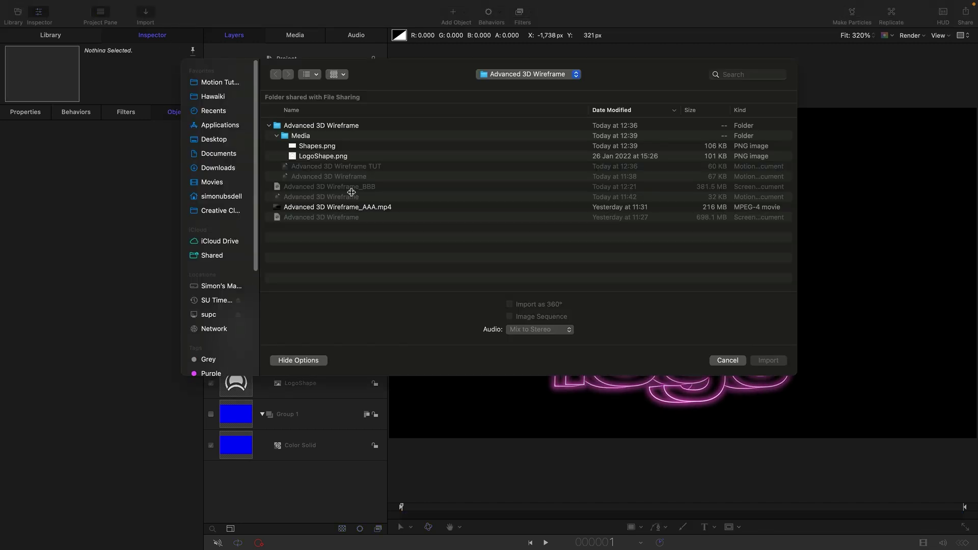
{"action": "left_click", "coordinate": [323, 147]}
{"action": "left_click", "coordinate": [768, 360]}
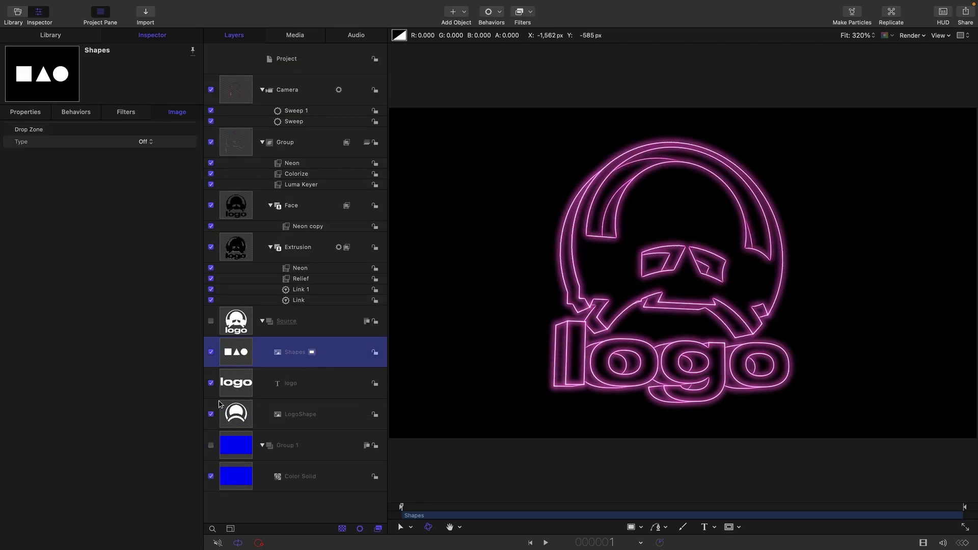
Hide LogoShape and scale the Shapes image to 138%.
{"action": "left_click", "coordinate": [211, 414]}
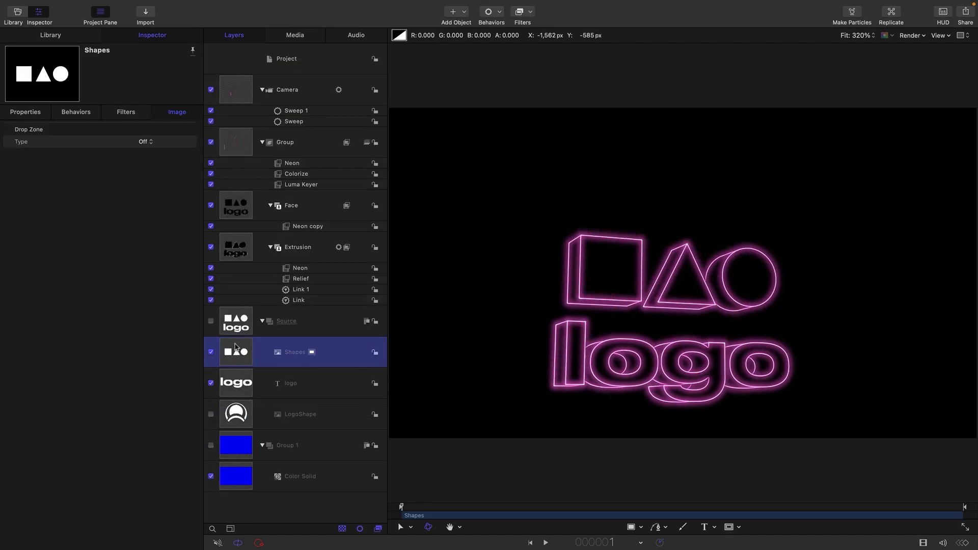
{"action": "left_click", "coordinate": [25, 114]}
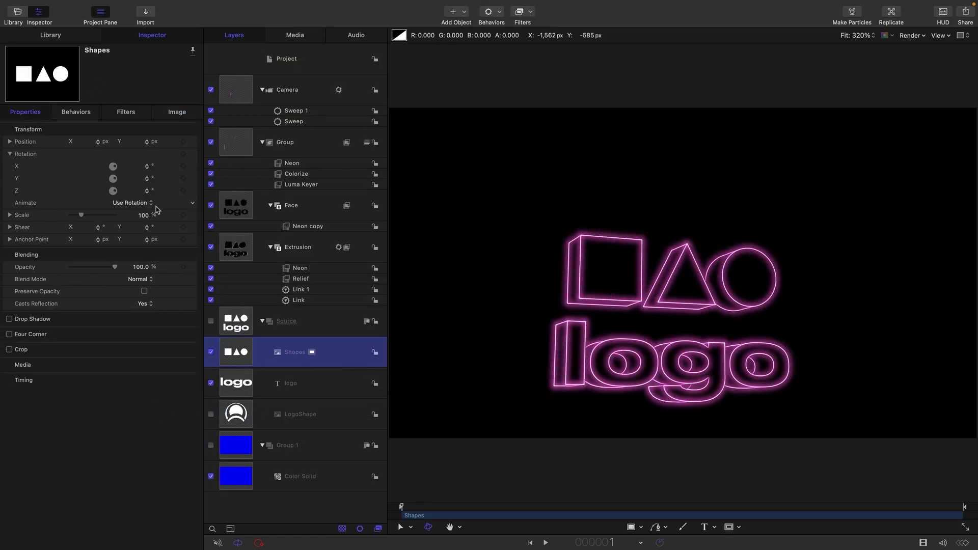
{"action": "left_click_drag", "start_coordinate": [145, 219], "coordinate": [149, 82]}
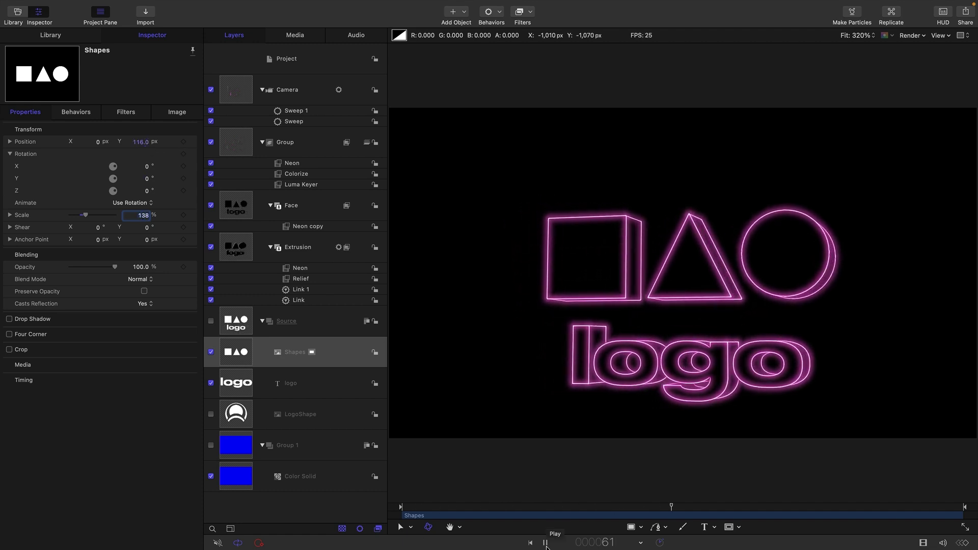
{"action": "left_click", "coordinate": [545, 543]}
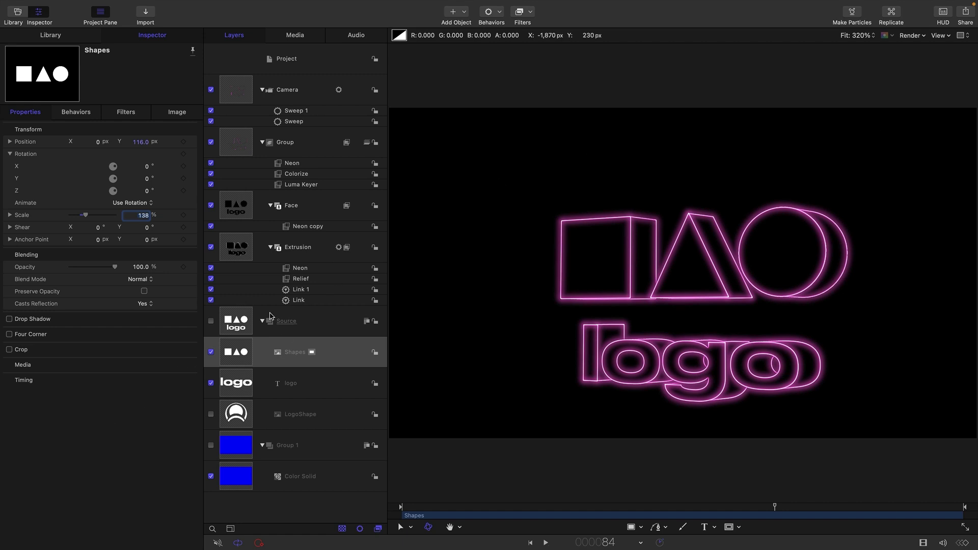